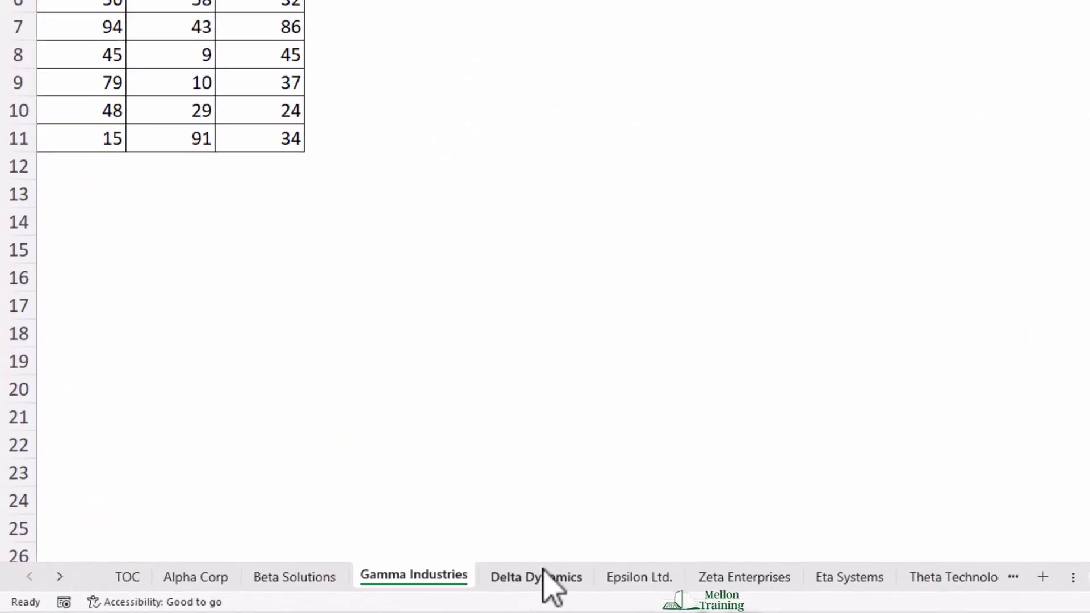
- Open the Epsilon Ltd. sheet and scroll through the later sheet tabs
left_click(621, 578)
left_click(60, 577)
left_click(60, 577)
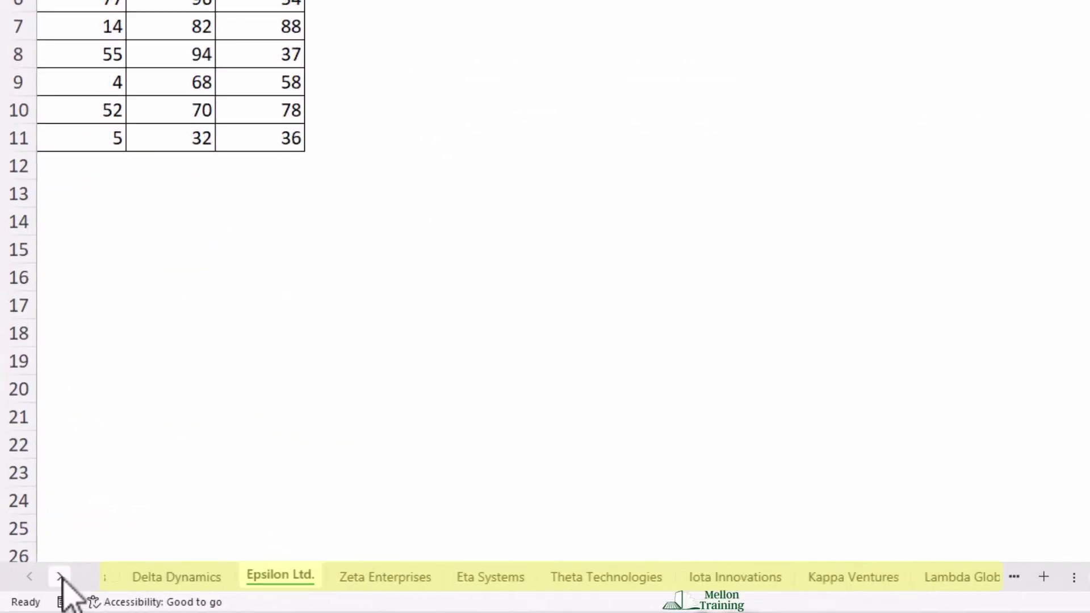
left_click(60, 577)
left_click(59, 577)
left_click(60, 577)
left_click(59, 576)
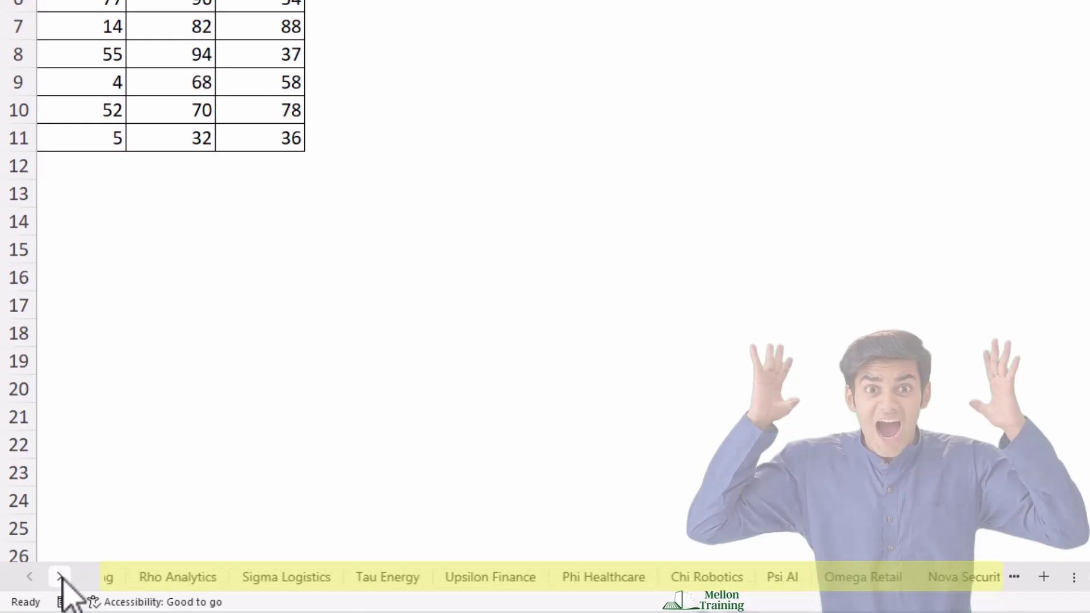
left_click(60, 576)
left_click(60, 577)
left_click(30, 577)
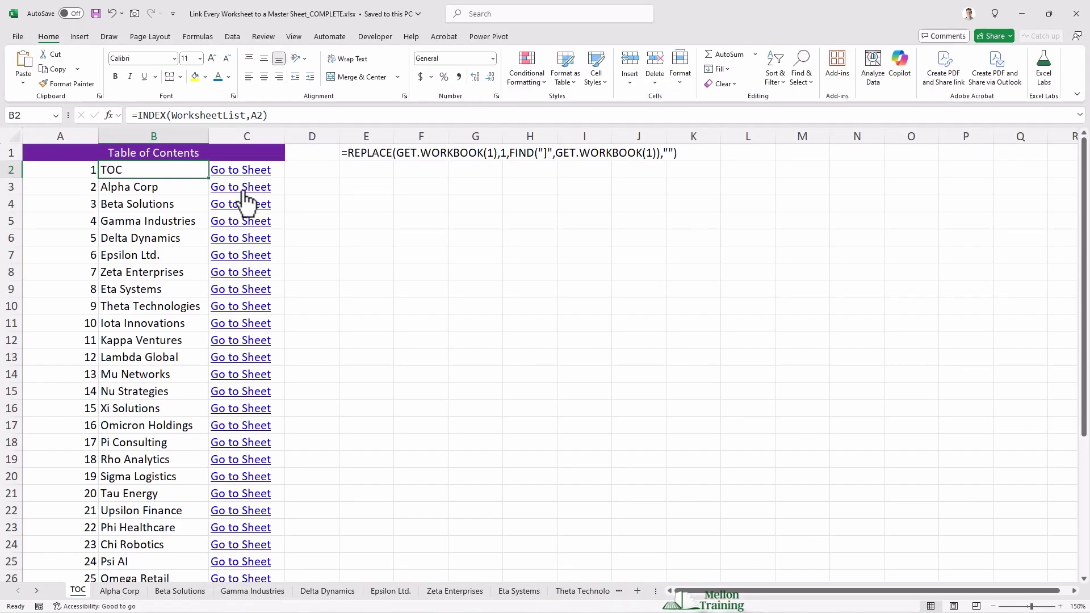
- Test the Go to Sheet links for Alpha Corp, Gamma Industries and Epsilon Ltd., returning to TOC each time
left_click(244, 189)
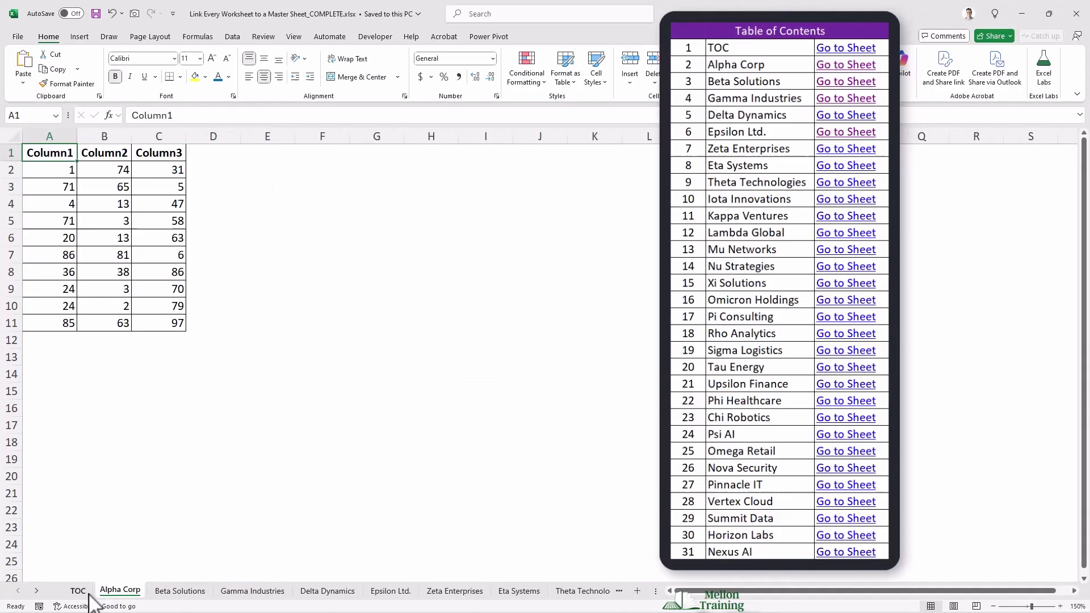
left_click(77, 592)
left_click(235, 223)
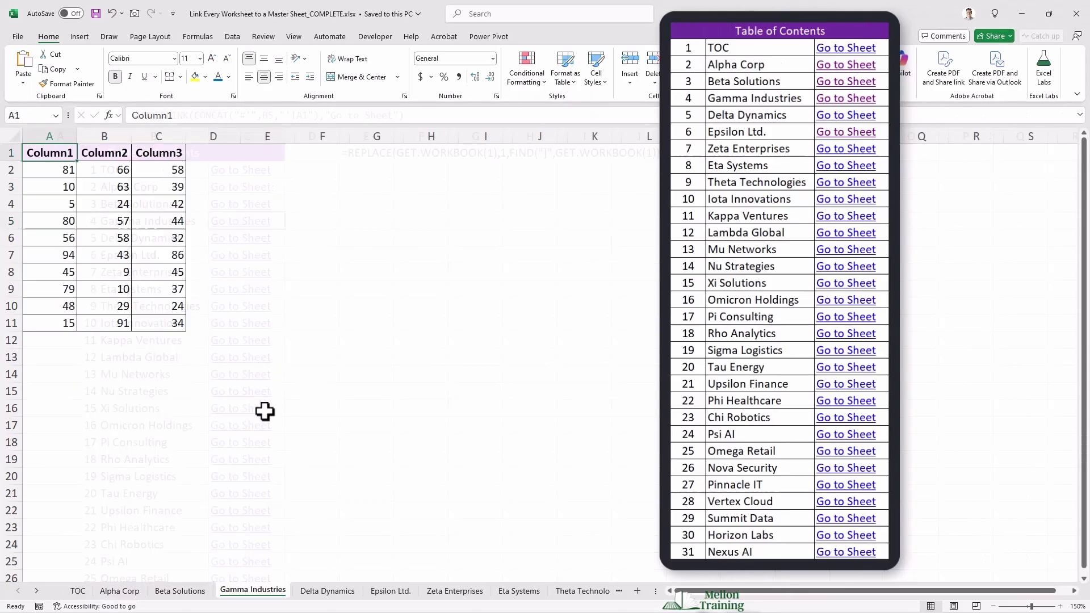
left_click(79, 591)
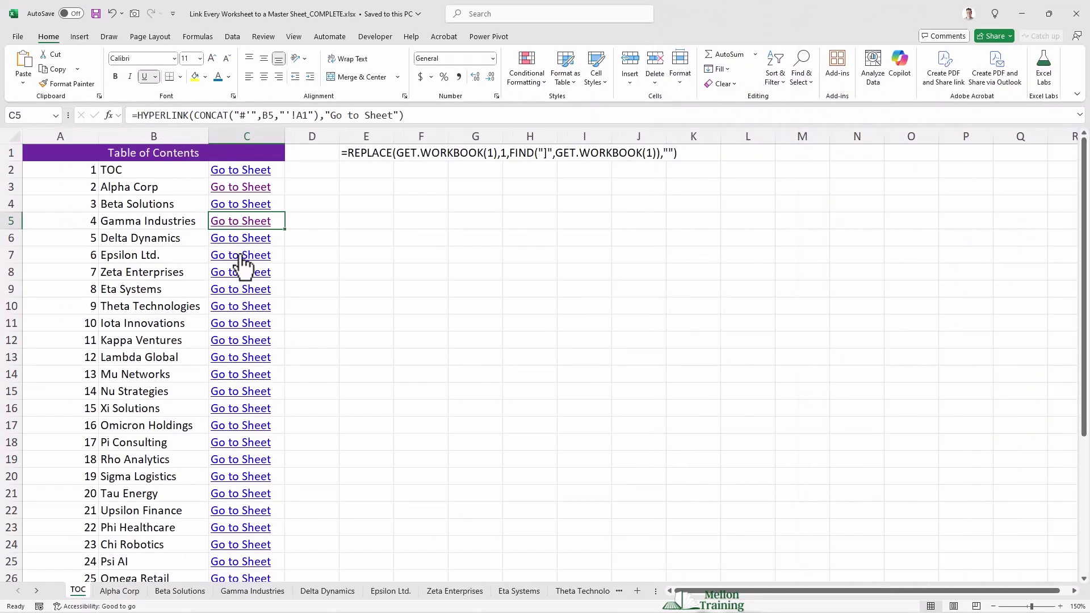
left_click(240, 256)
left_click(78, 592)
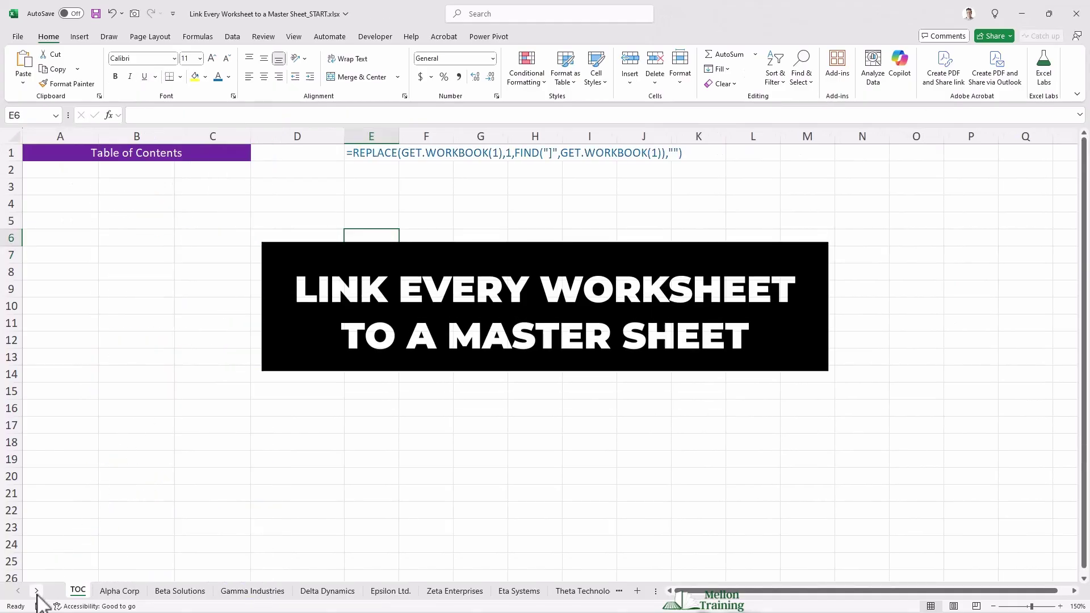
- Scroll the sheet tabs to the last sheet names and back
left_click(37, 591)
left_click(37, 591)
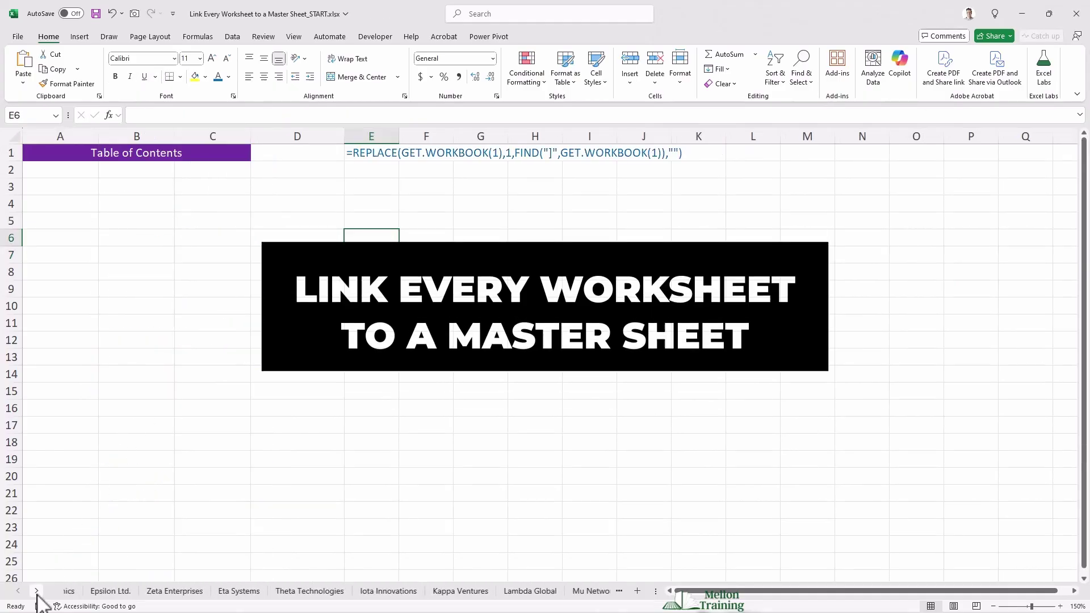
left_click(36, 591)
left_click(37, 591)
left_click(37, 591)
left_click(37, 591)
left_click(36, 591)
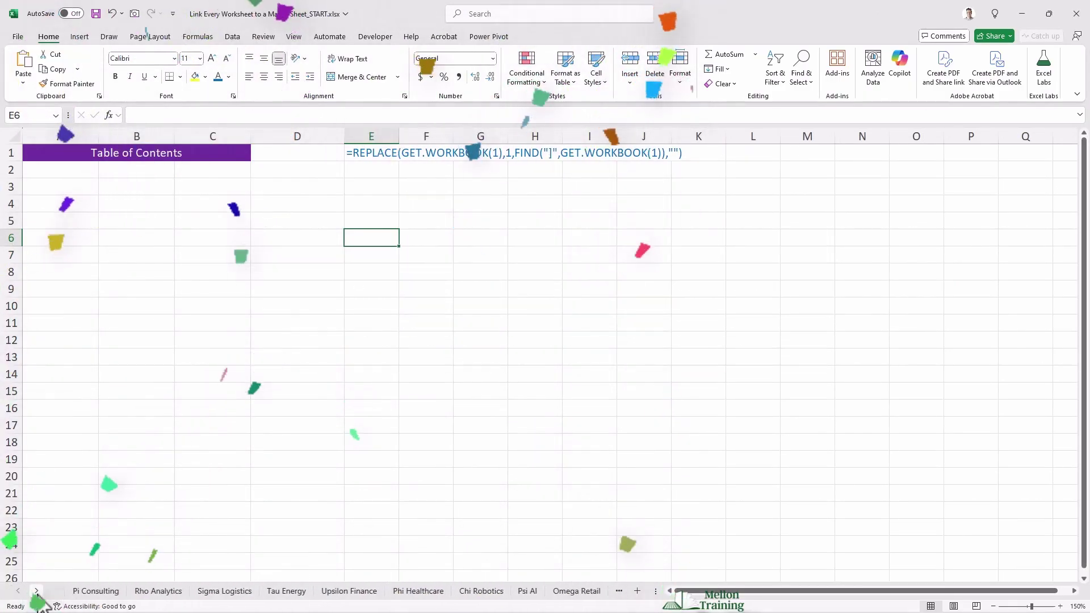
left_click(36, 591)
left_click(19, 591)
left_click(19, 591)
left_click(19, 591)
left_click(18, 591)
left_click(19, 591)
left_click(18, 591)
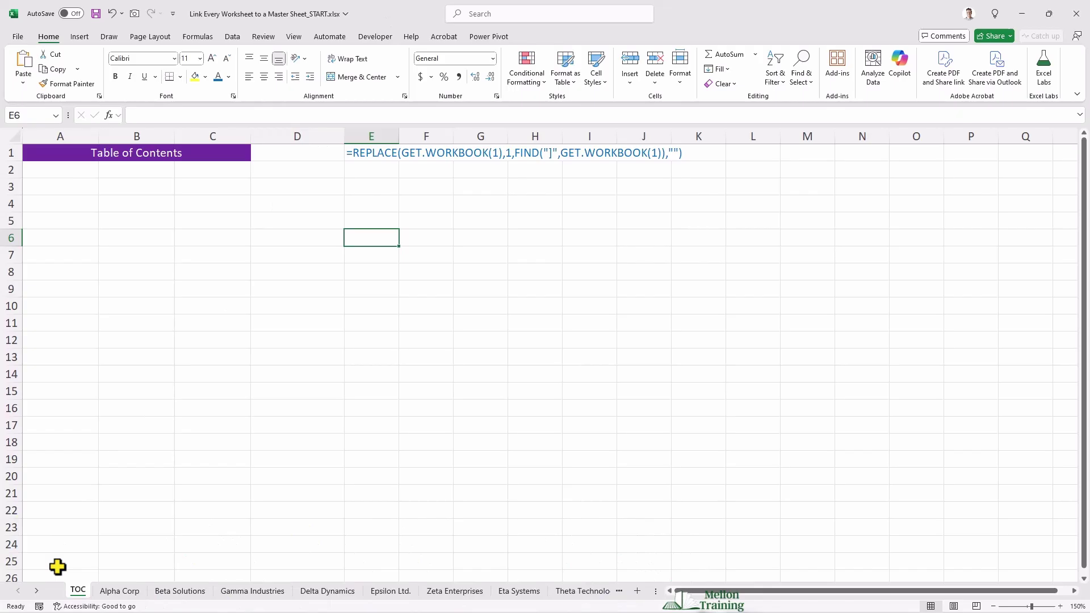
left_click(36, 591)
left_click(36, 591)
left_click(36, 591)
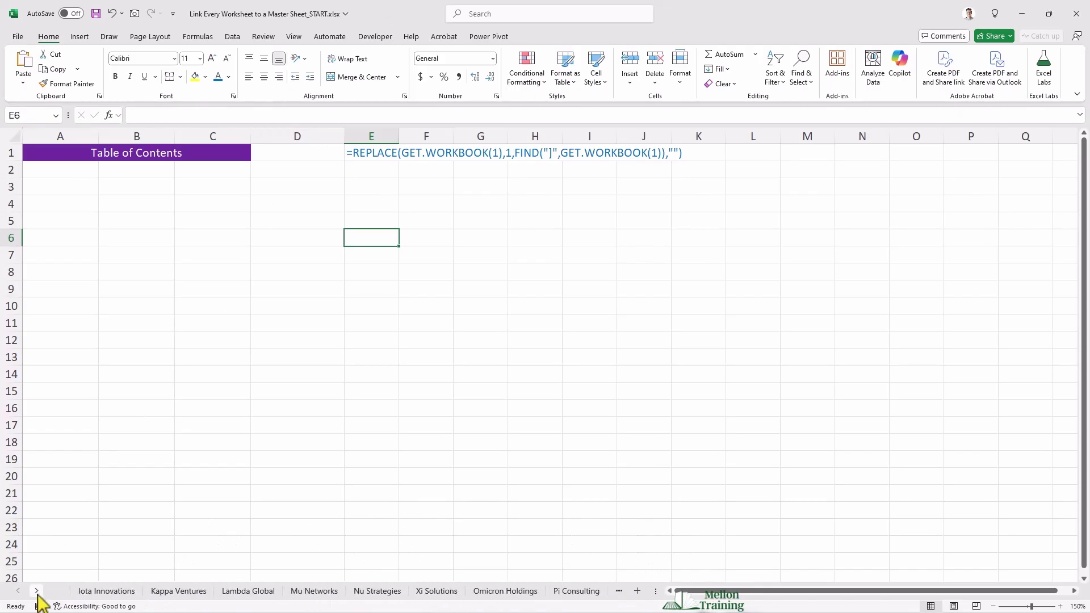
left_click(36, 591)
left_click(37, 591)
left_click(36, 591)
left_click(37, 591)
left_click(36, 591)
left_click(37, 591)
left_click(36, 591)
left_click(37, 591)
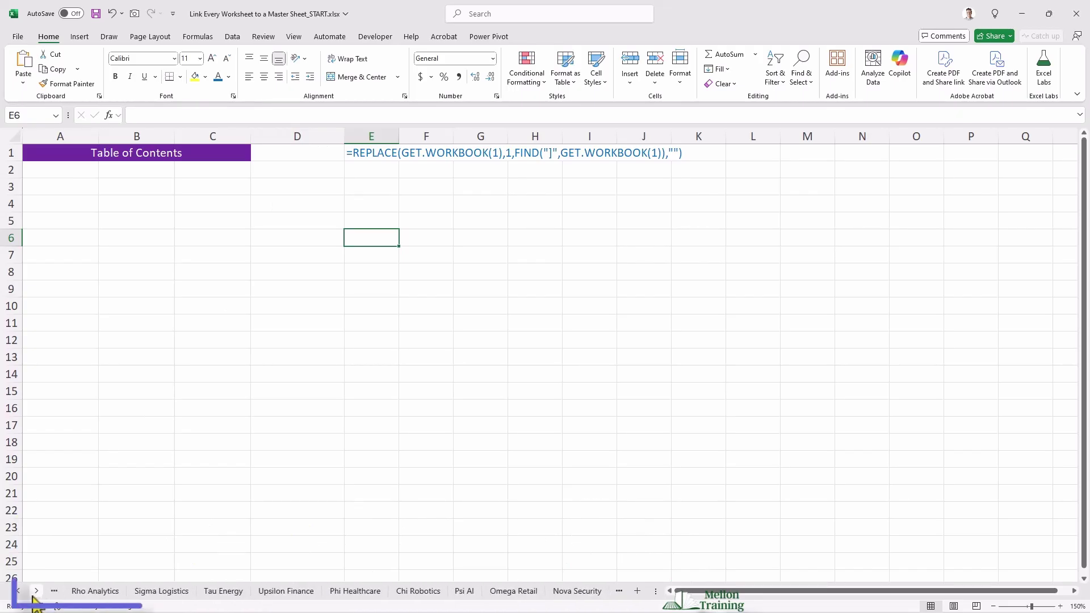
left_click(19, 591)
left_click(19, 591)
left_click(19, 591)
left_click(19, 591)
left_click(19, 592)
left_click(19, 591)
left_click(18, 591)
left_click(19, 591)
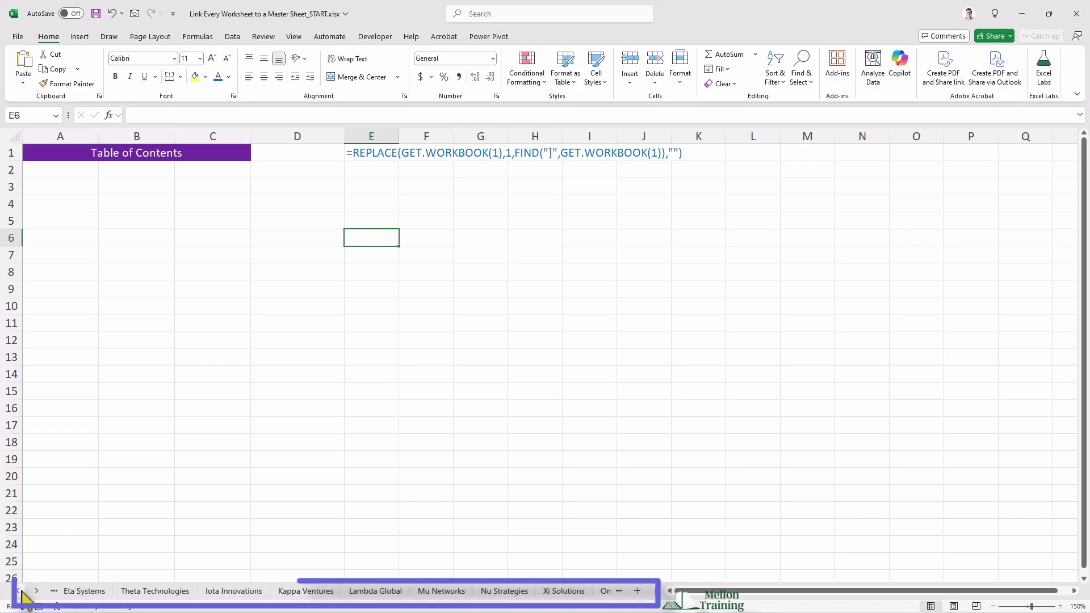
left_click(19, 591)
left_click(19, 591)
left_click(18, 591)
left_click(19, 591)
left_click(18, 591)
left_click(18, 591)
left_click(19, 591)
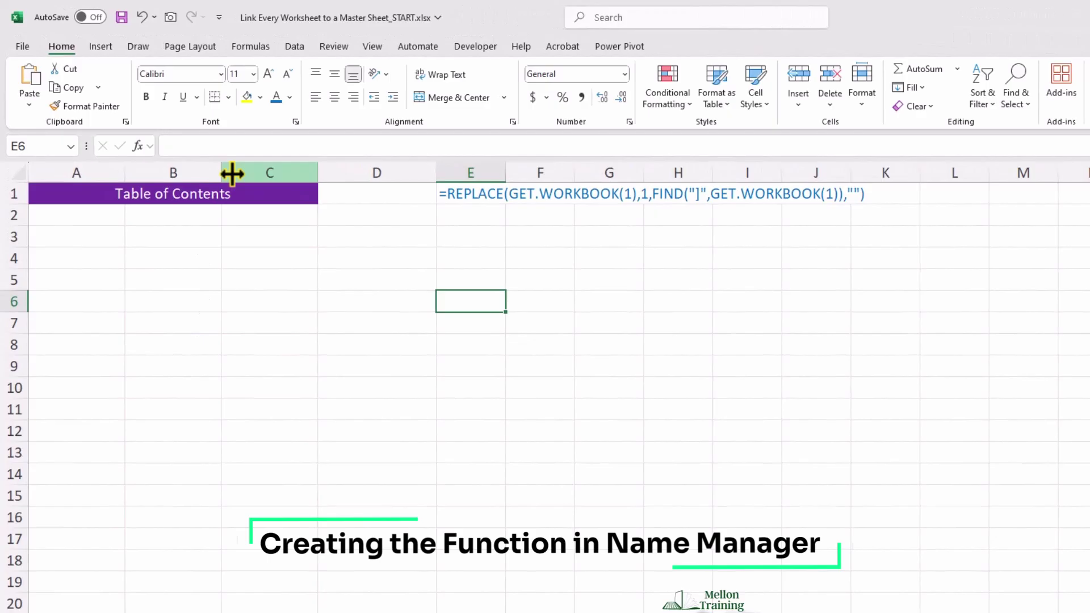
- From Formulas > Name Manager, start a new name and enlarge the New Name dialog
left_click(264, 46)
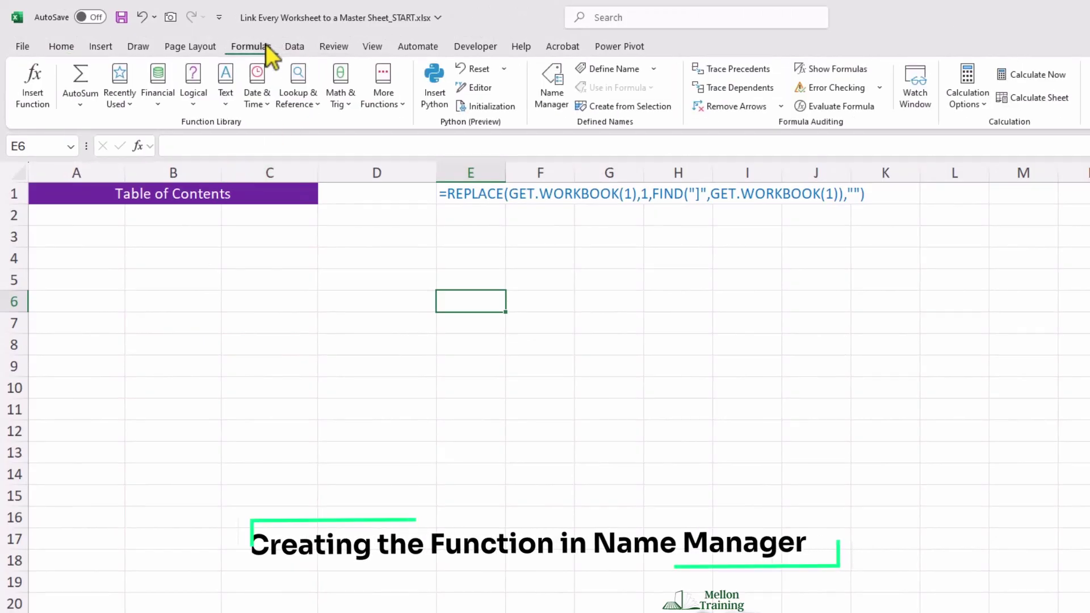
left_click(545, 83)
left_click_drag(652, 121, 540, 225)
left_click(461, 251)
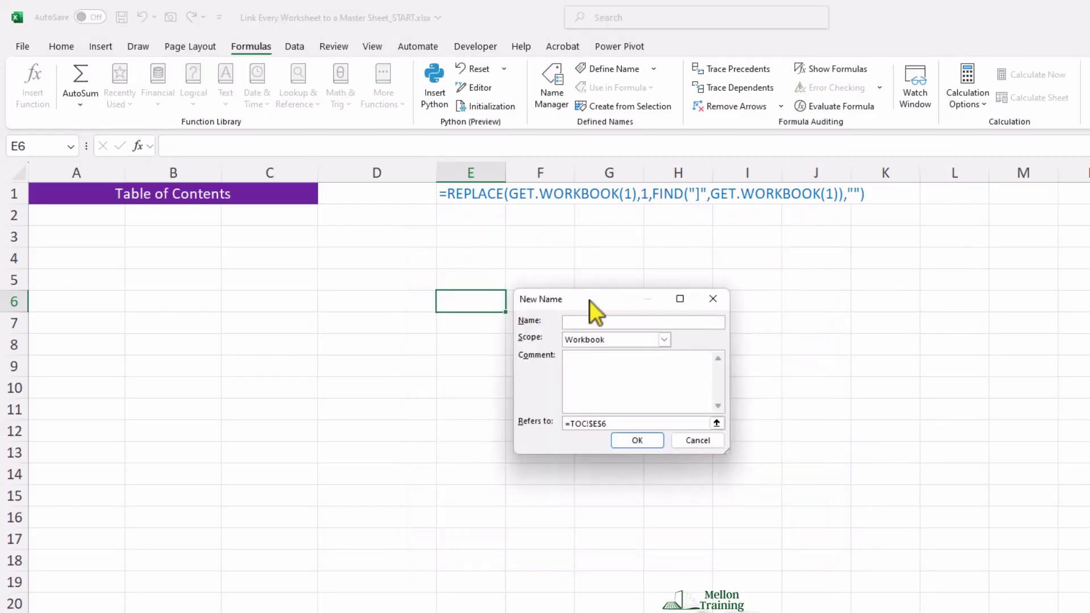
left_click_drag(590, 301, 490, 235)
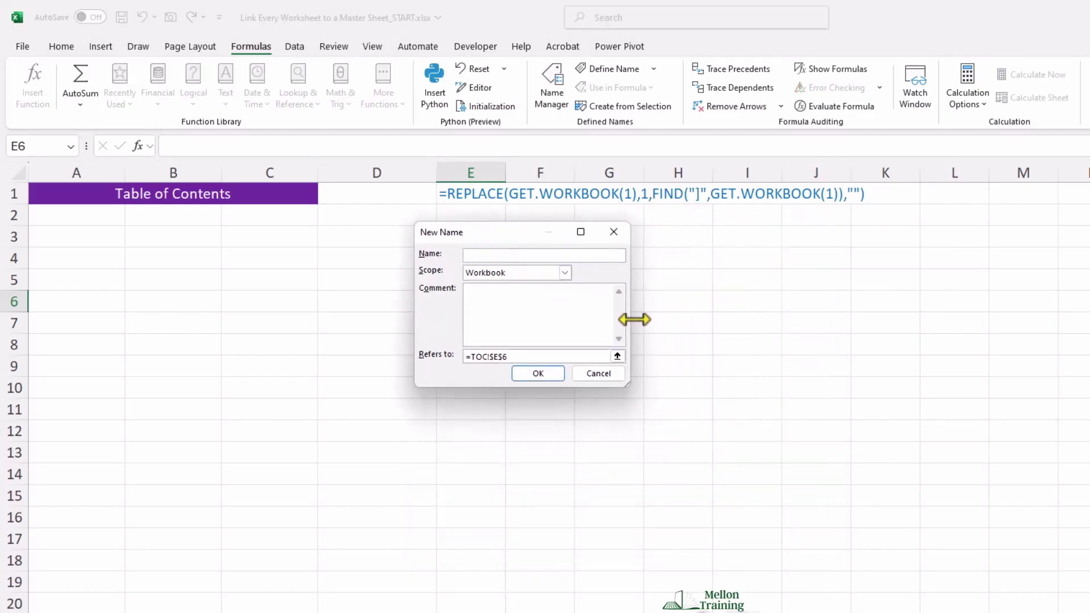
left_click_drag(626, 385, 863, 503)
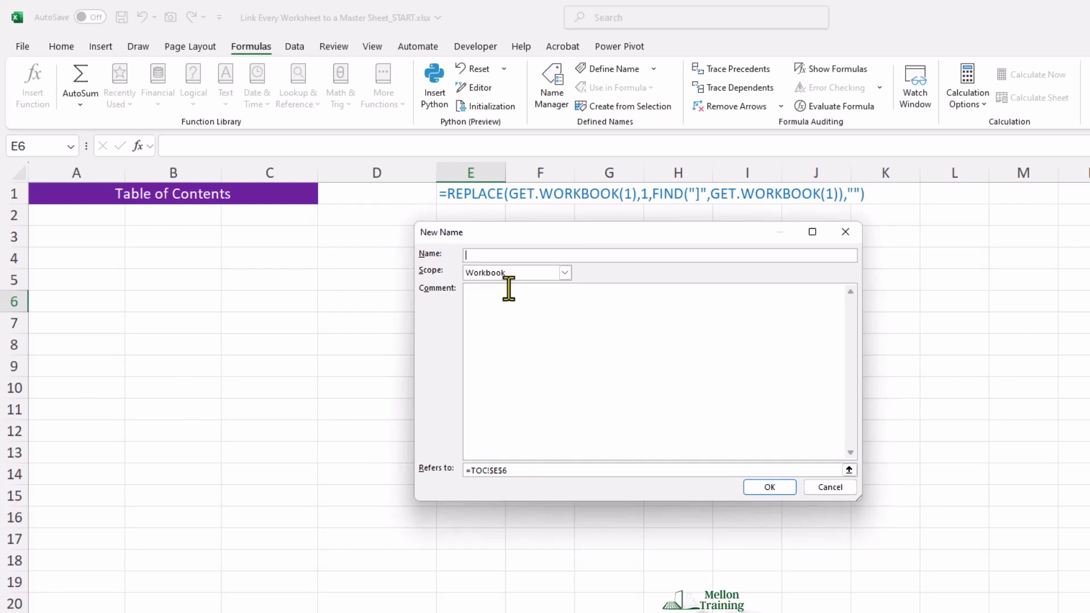
- Enter WorksheetList as the name and delete the old TOC!$E$6 reference
type("Work")
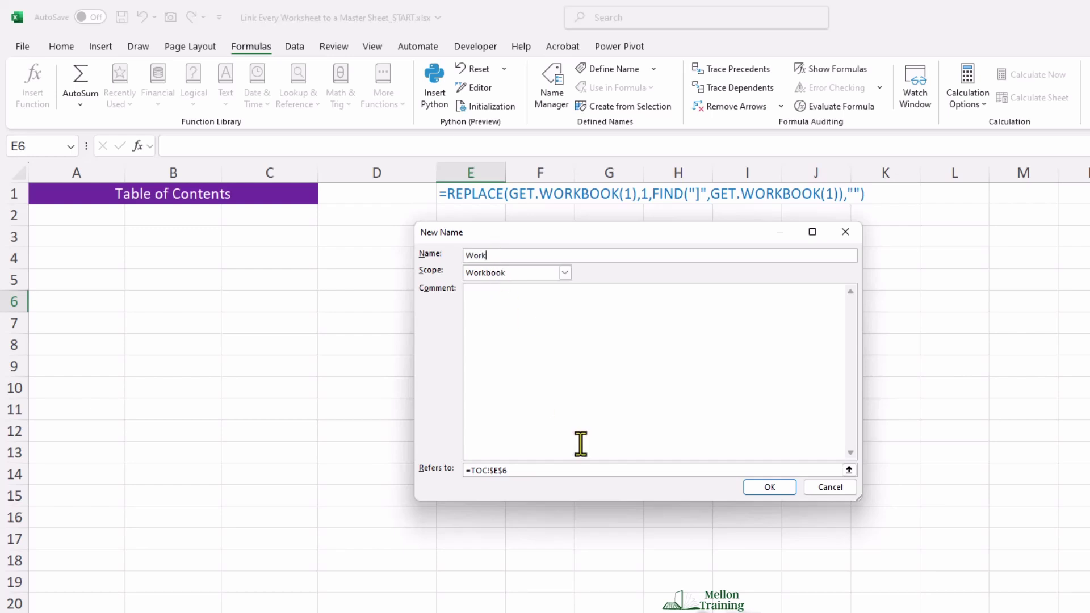
type("sheetList")
left_click(524, 470)
left_click_drag(524, 470, 471, 471)
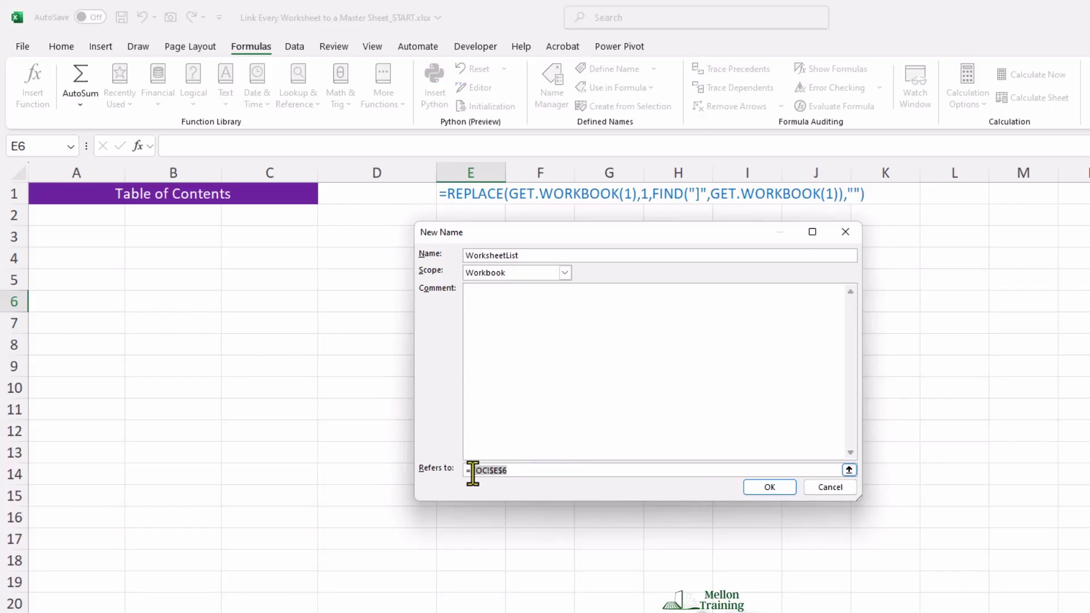
key("BackSpace")
- Make WorksheetList refer to =REPLACE(GET.WORKBOOK(1),1,FIND("]",GET.WORKBOOK(1)),"") and confirm
type("REPLACE")
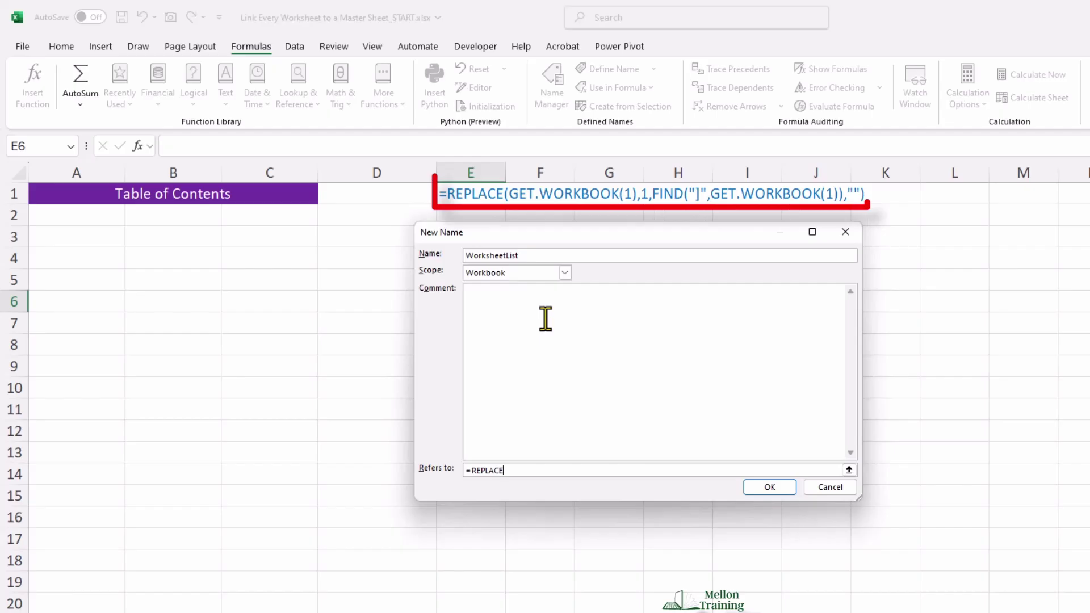
type("(GET")
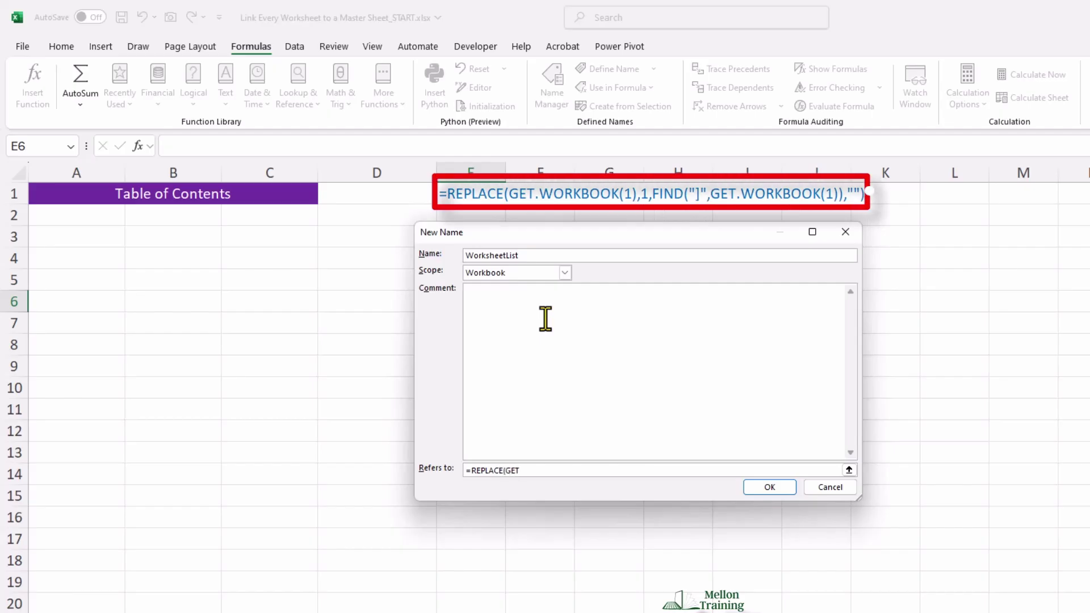
type(".WORKBOOK(1)")
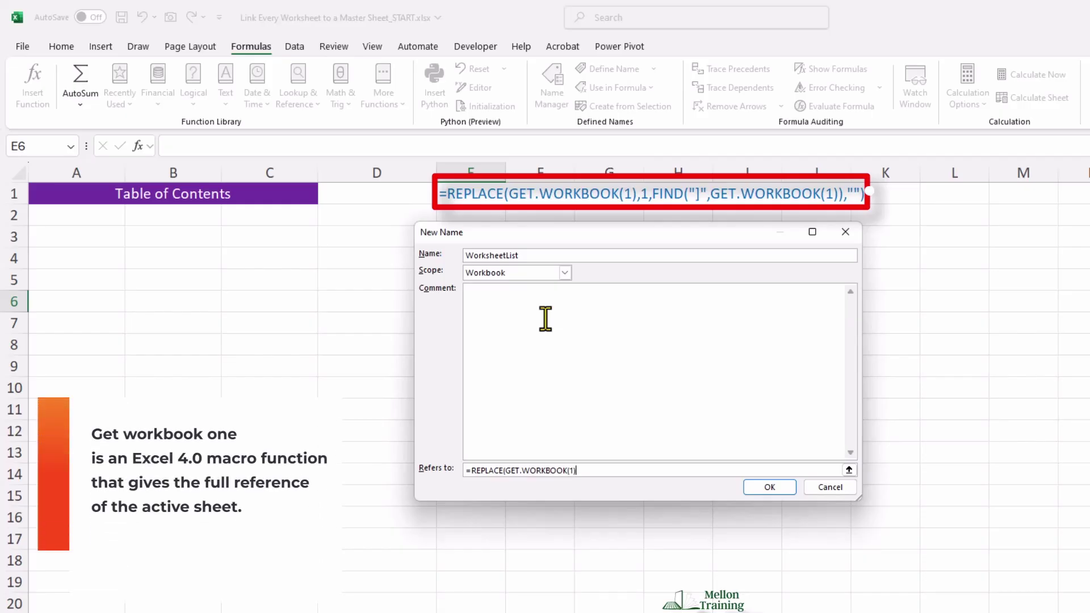
type(",1,FI")
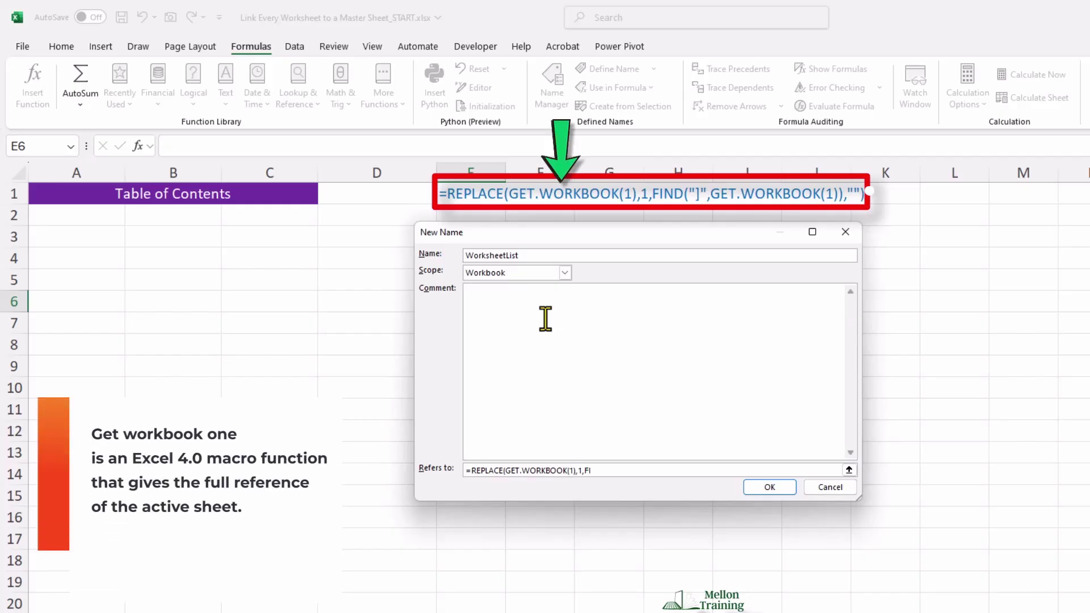
type("ND")
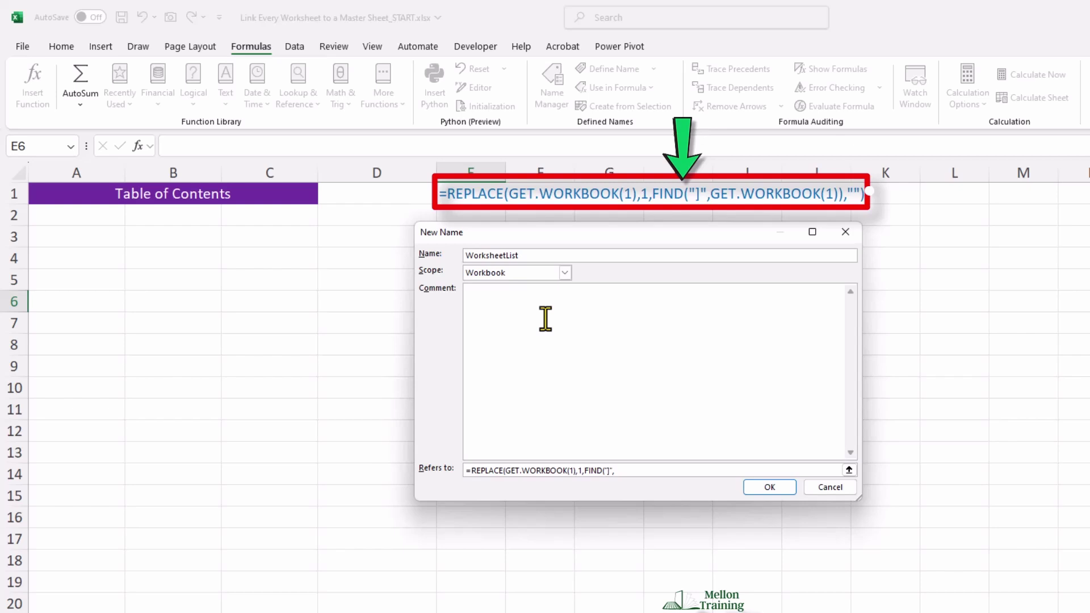
type("GET.WORKBOOK(1)),\"")
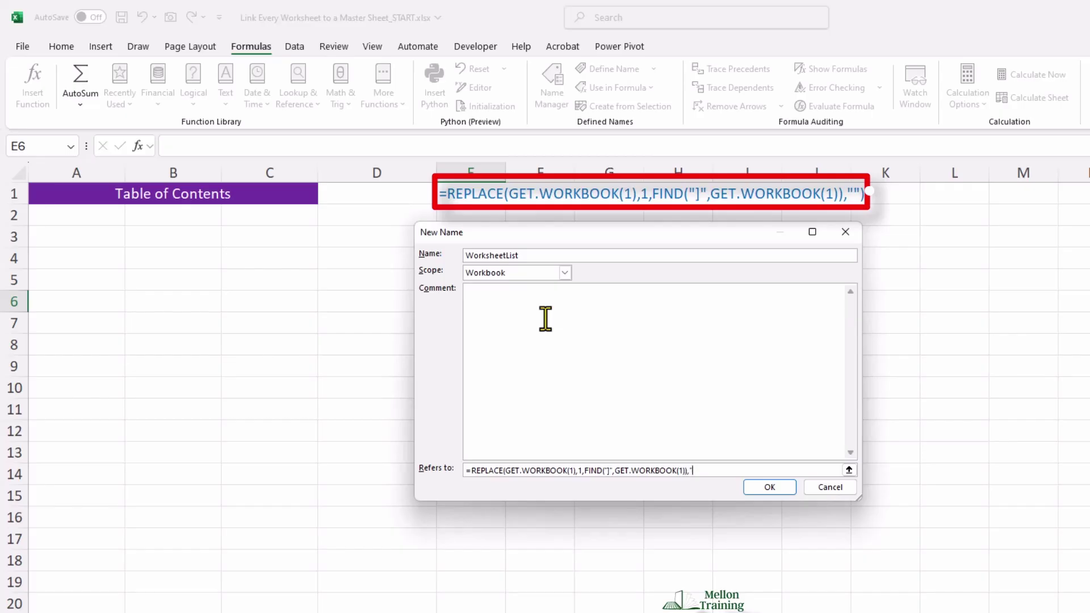
left_click_drag(605, 238, 621, 226)
type(")")
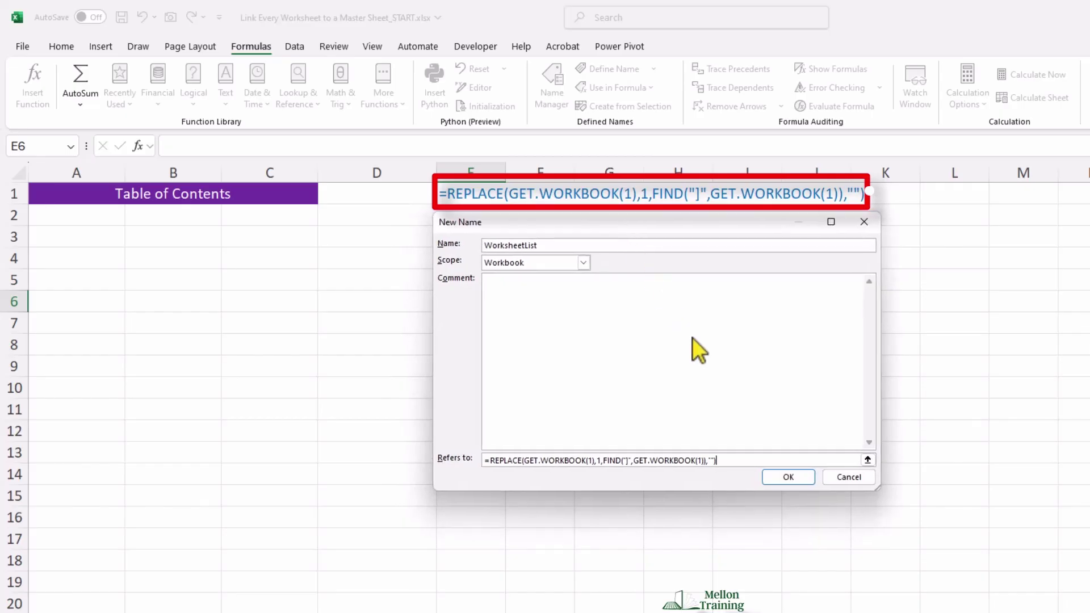
left_click(795, 478)
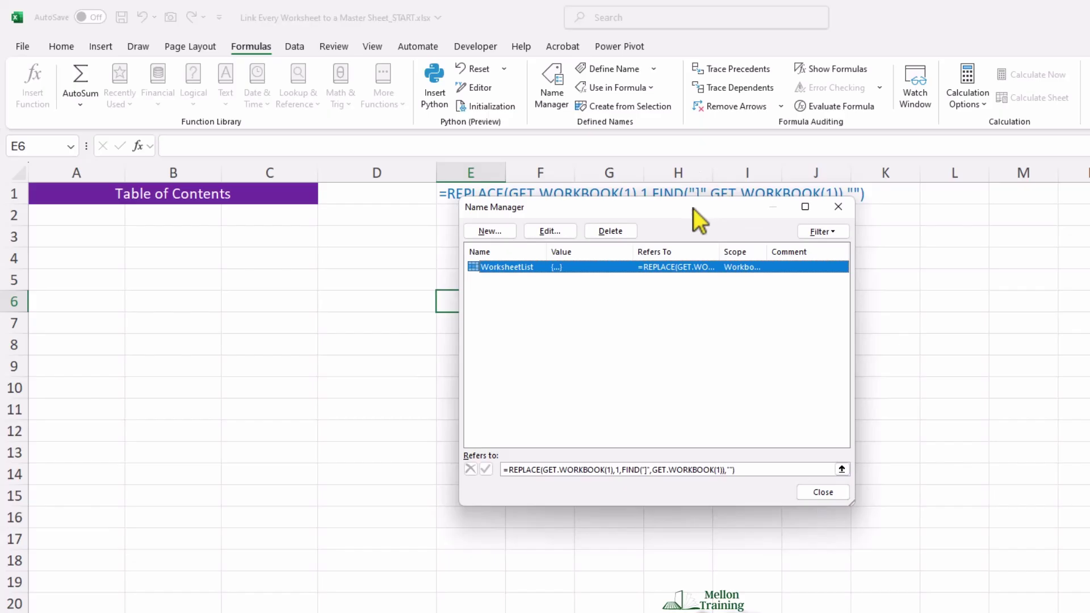
- Close the Name Manager to return to the TOC sheet
left_click_drag(693, 209, 689, 227)
left_click(815, 512)
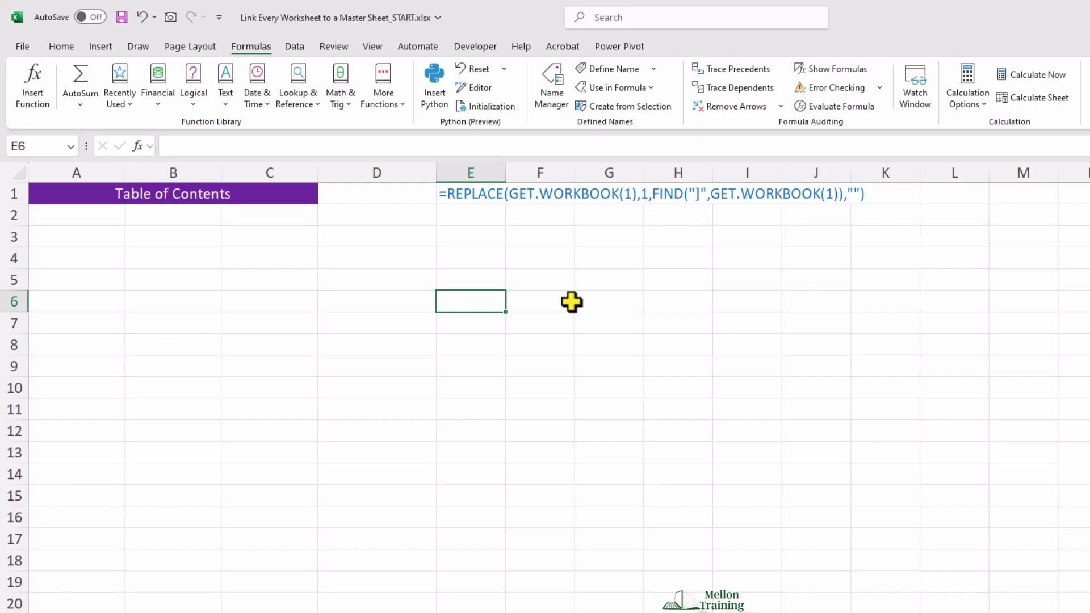
- Number column A from A2 downward, starting with 1 and 2
left_click(85, 219)
type("1")
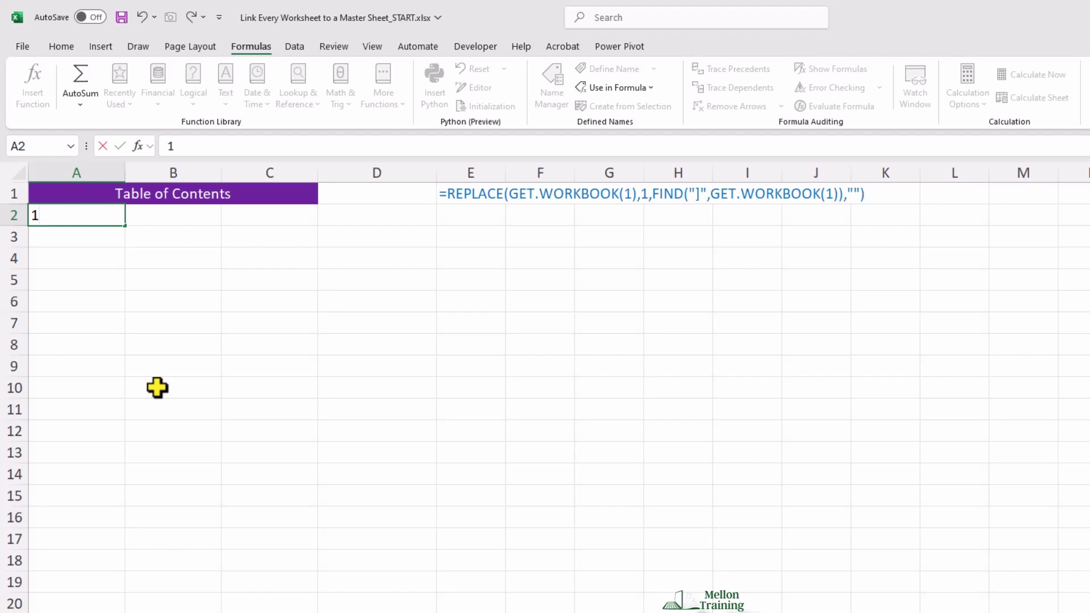
key("Return")
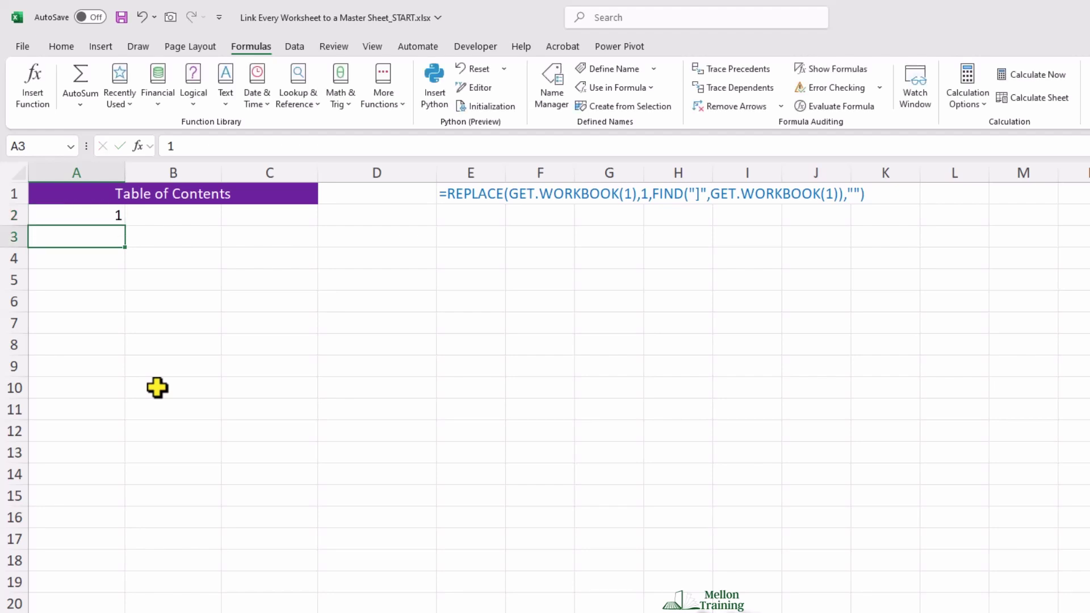
type("2")
key("shift+Return")
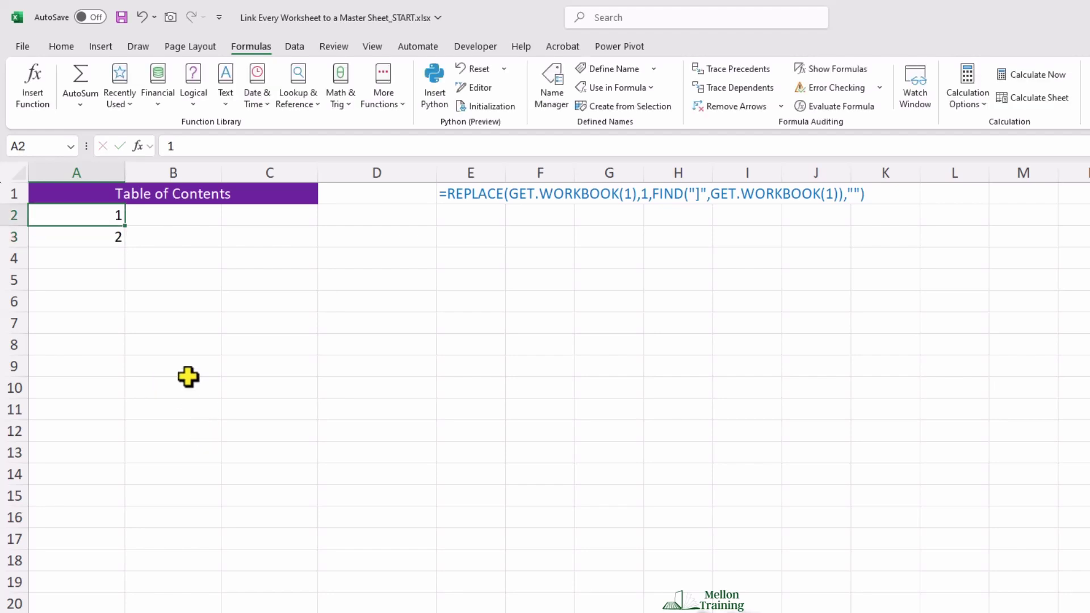
mouse_move(85, 214)
left_mouse_down()
mouse_move(93, 234)
mouse_move(129, 251)
mouse_move(132, 608)
left_mouse_up()
- Narrow column A and centre the numbers
scroll(193, 494, "up", 5)
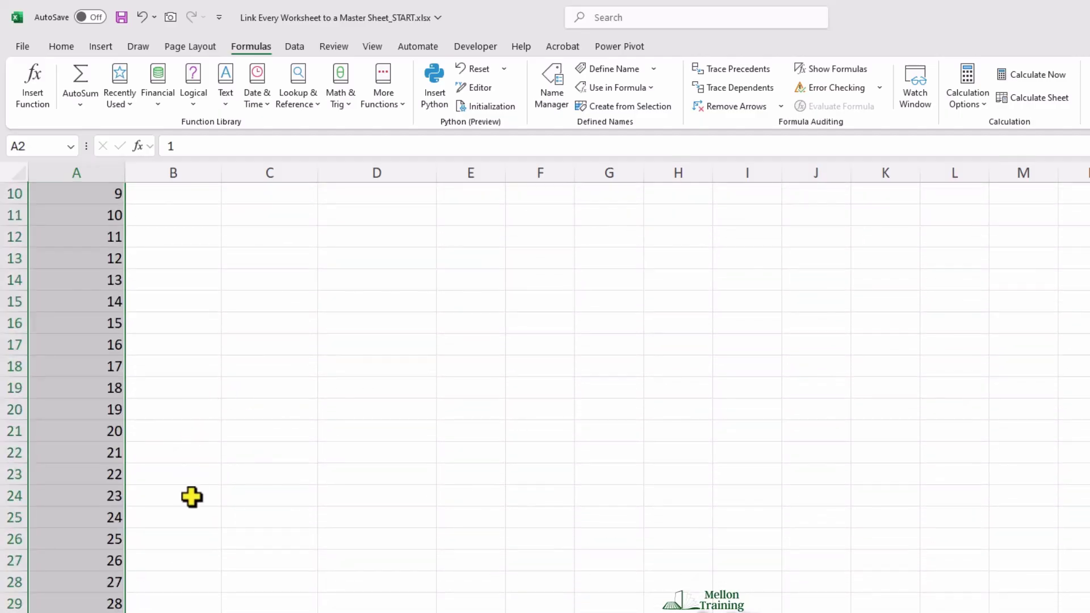
left_click_drag(123, 167, 90, 168)
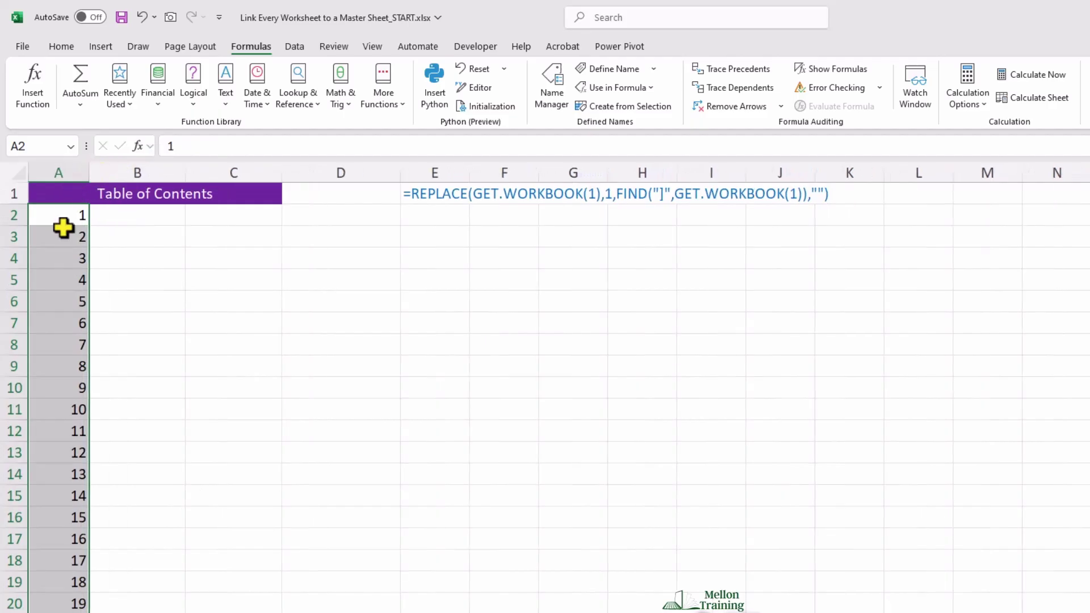
left_click(63, 47)
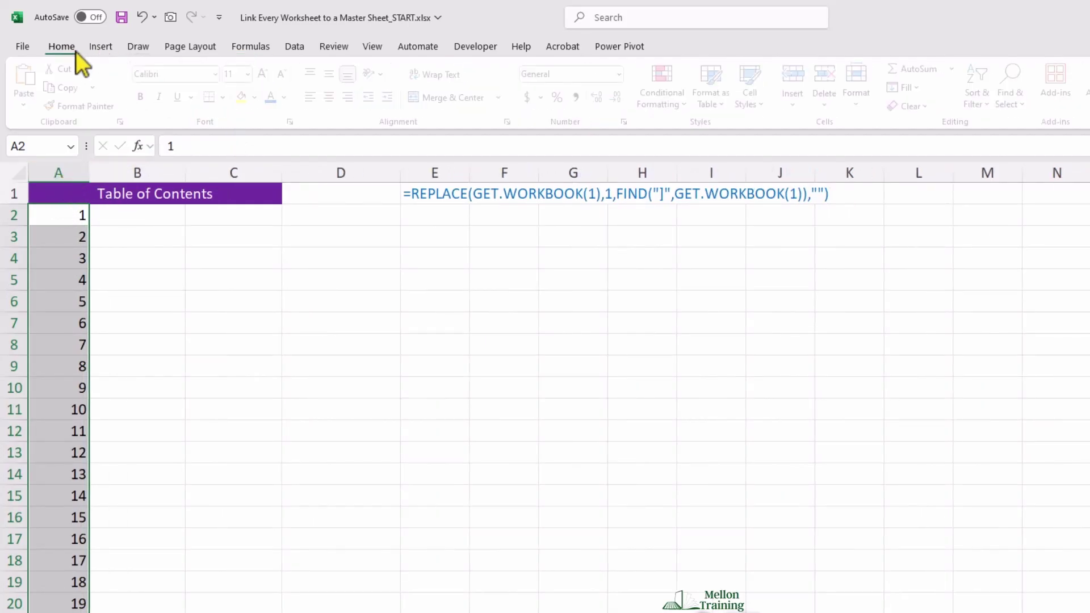
left_click(335, 96)
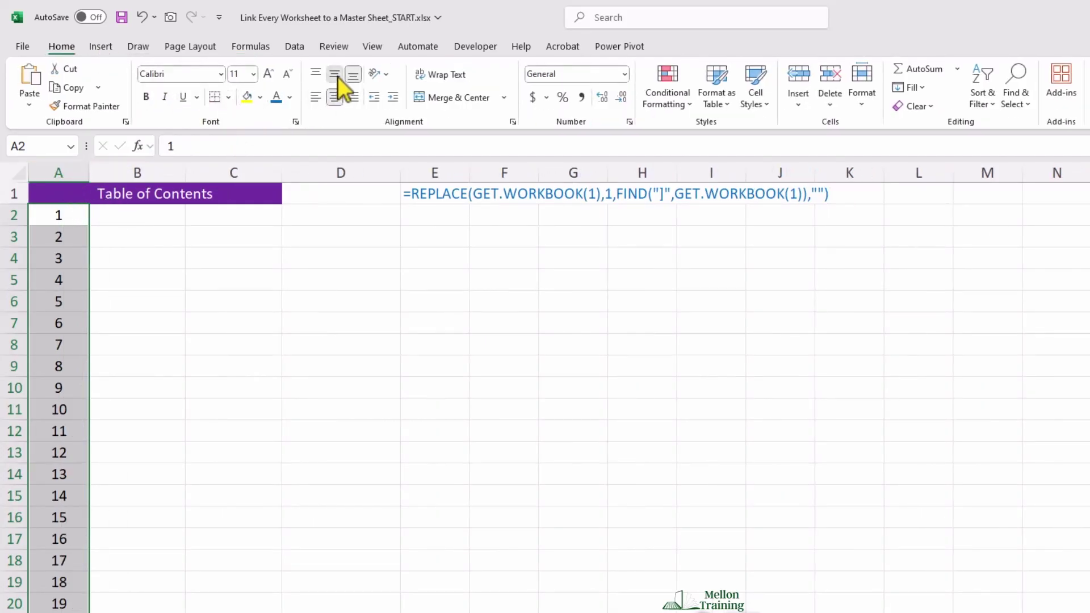
left_click(140, 218)
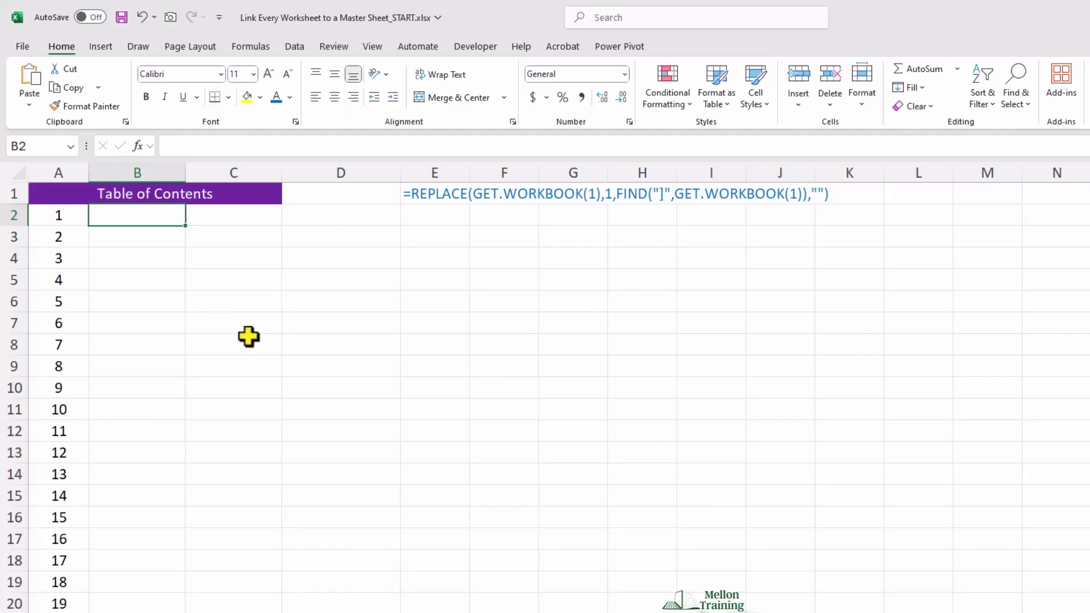
- Enter =INDEX(WorksheetList,A2) in B2 so it returns the first sheet name, TOC
type("=INDEX(")
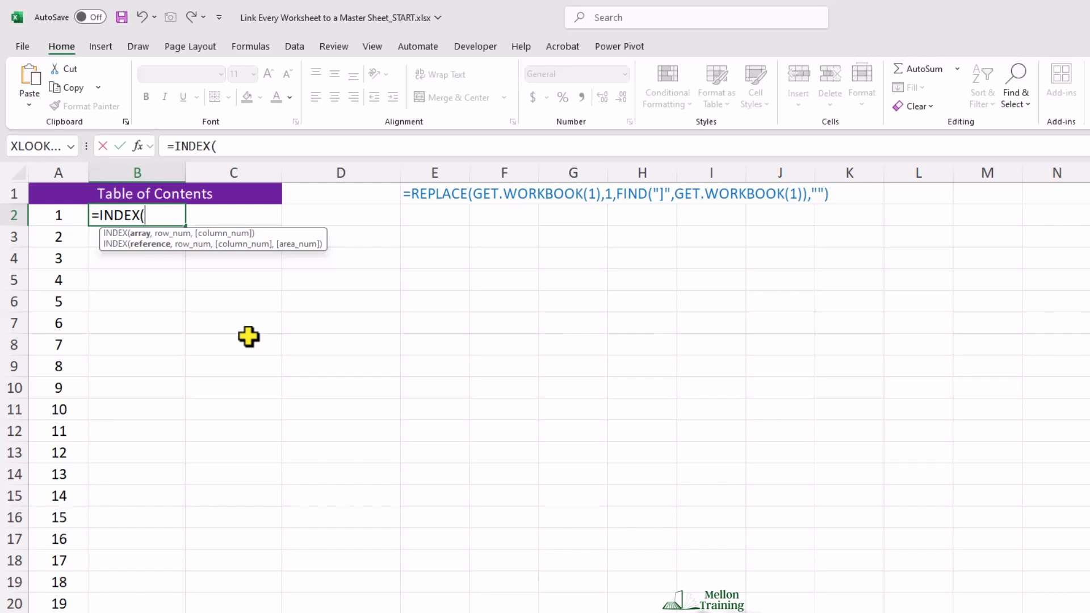
type("work")
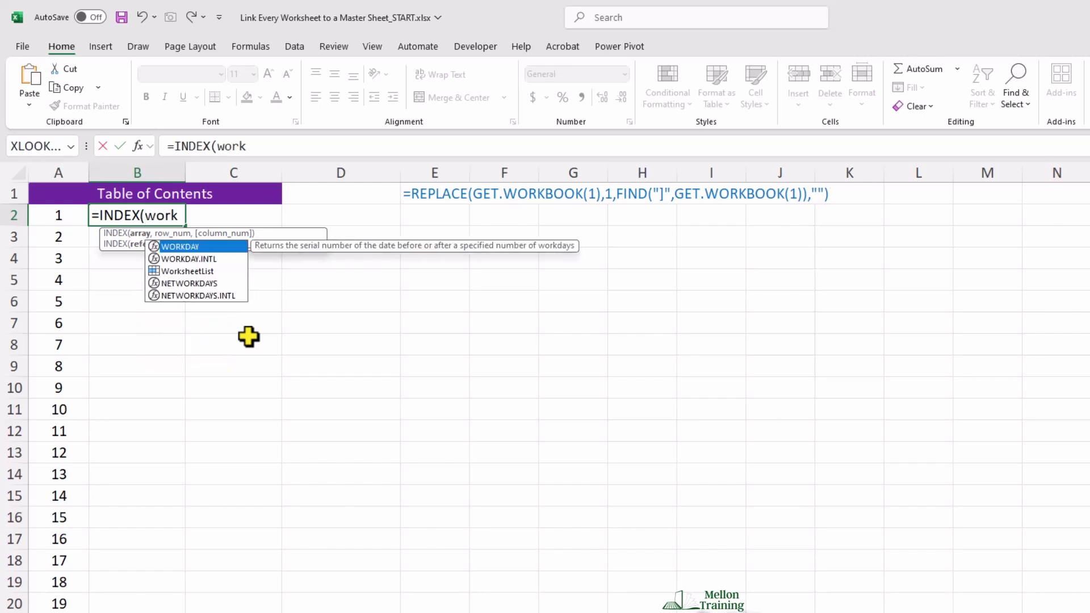
key("Down")
key("Down")
key("Tab")
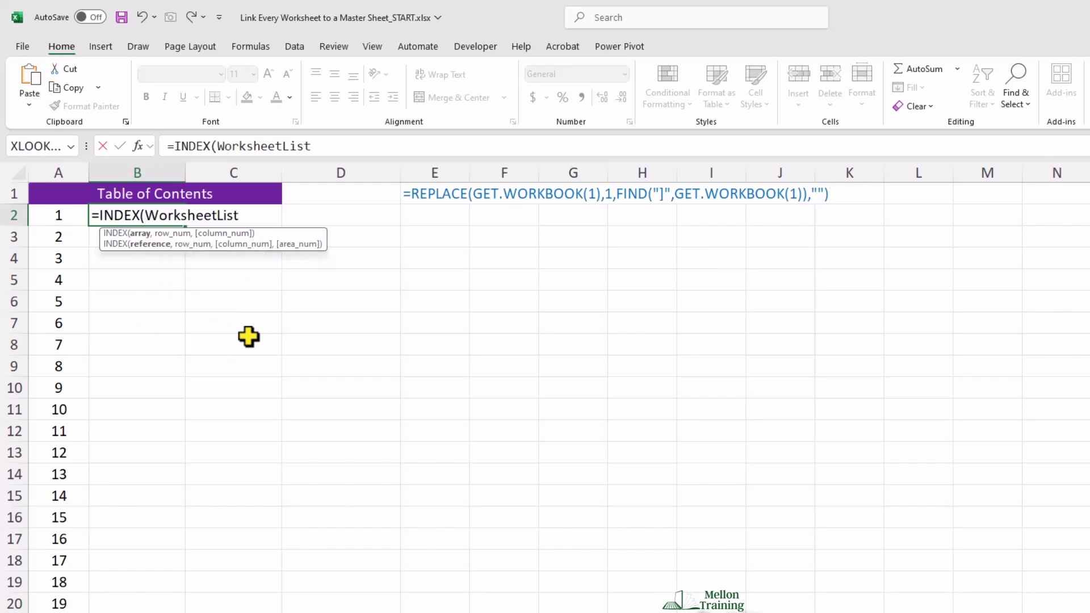
type(",A2")
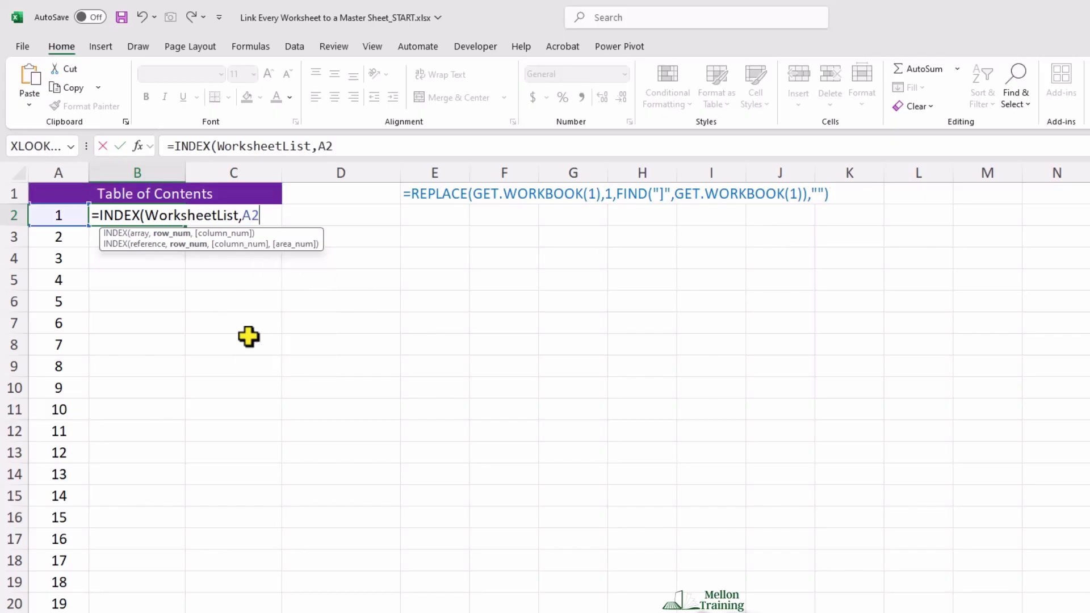
type(")")
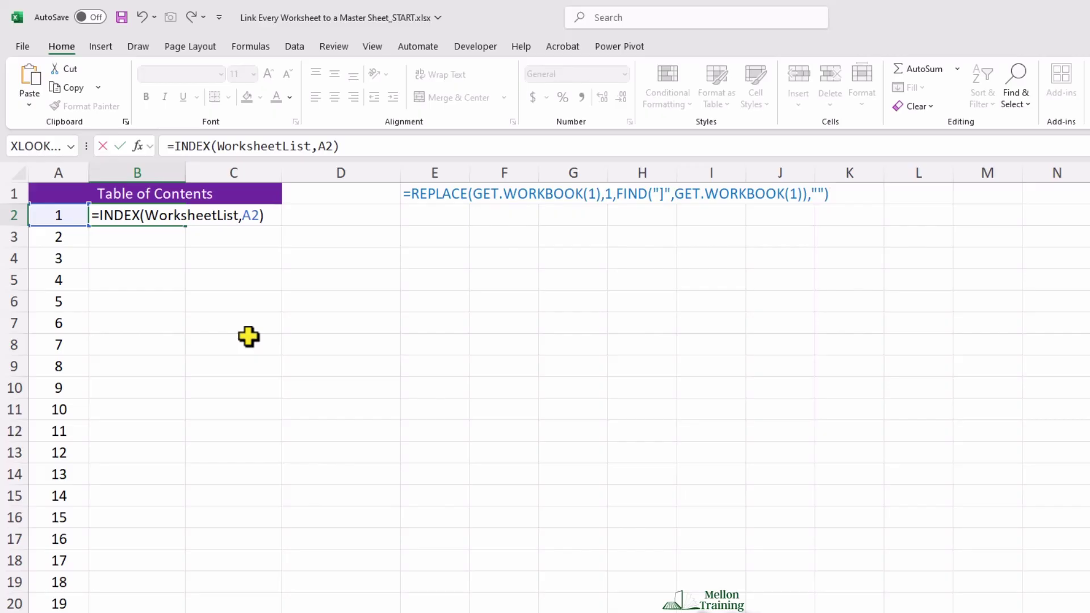
key("Return")
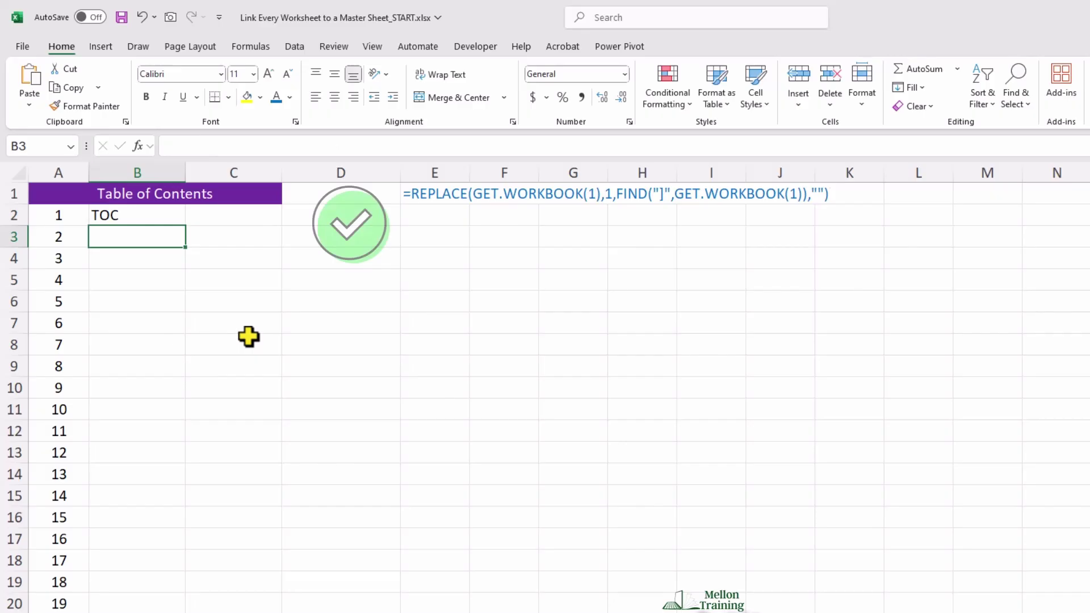
key("Up")
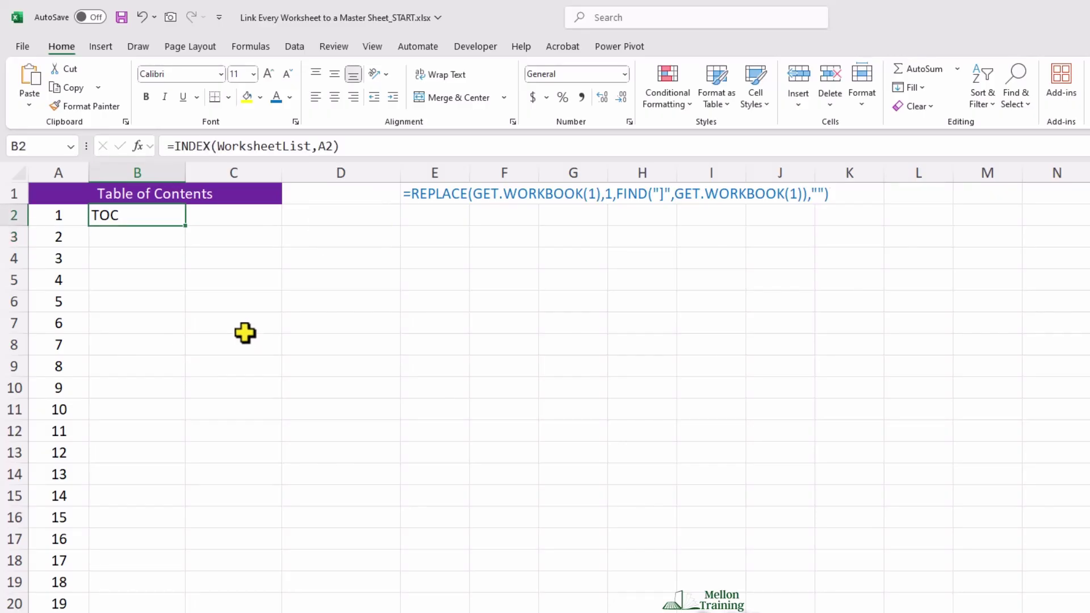
- Fill the B2 formula down to B35 and widen column B to fit the sheet names
left_click_drag(186, 225, 184, 612)
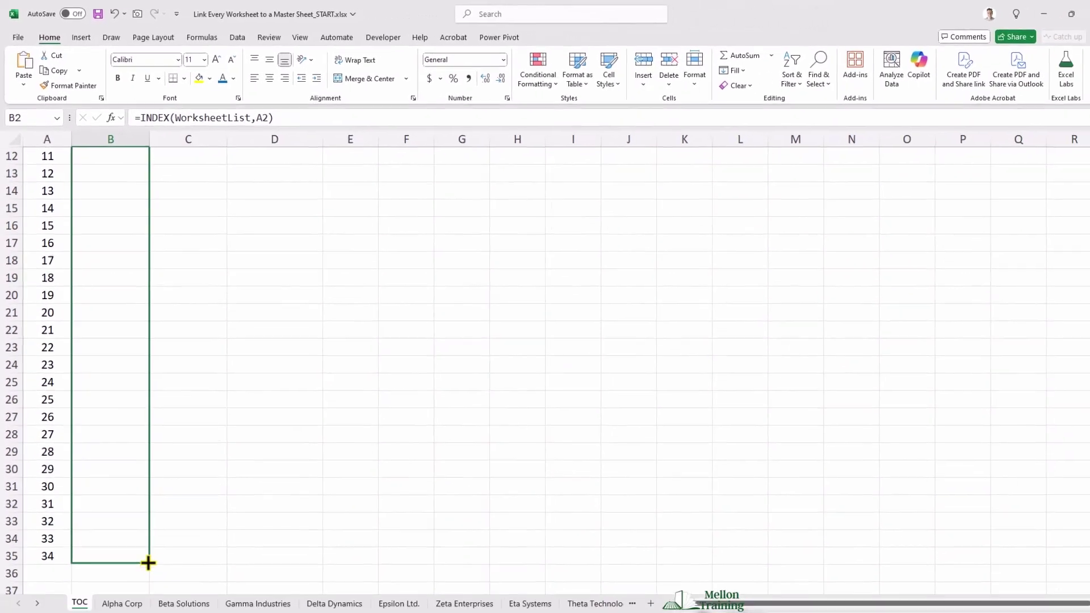
mouse_move(148, 563)
left_mouse_down()
mouse_move(147, 574)
mouse_move(143, 558)
left_mouse_up()
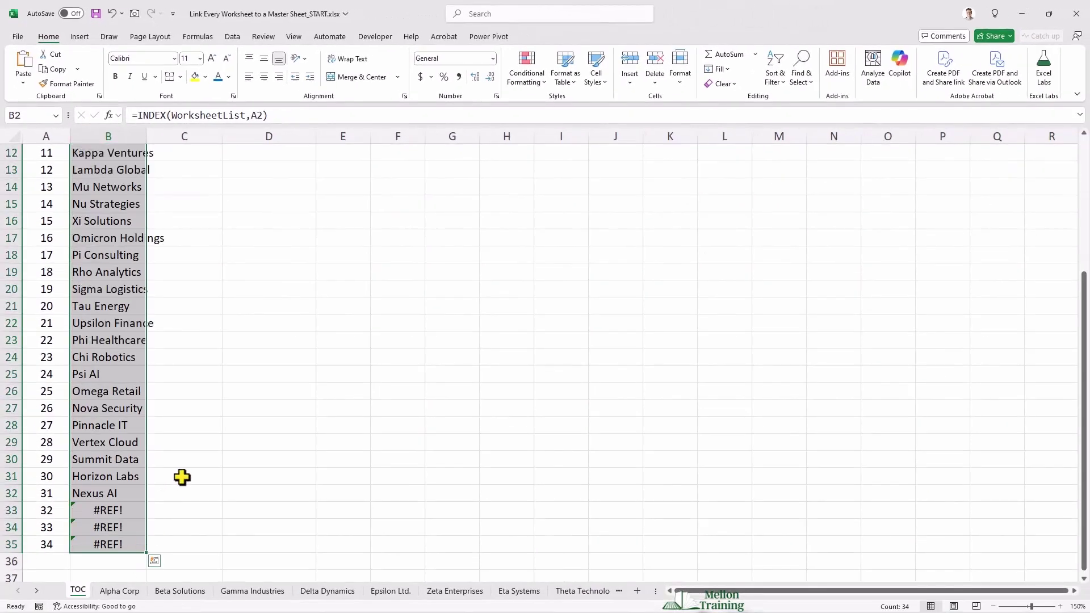
scroll(185, 452, "up", 4)
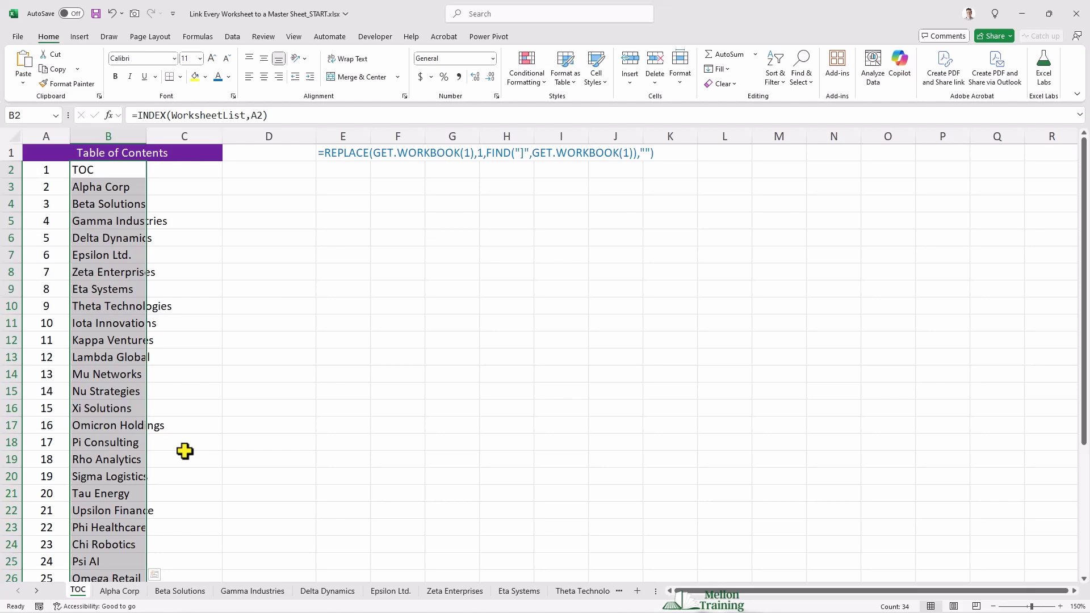
left_click_drag(145, 136, 184, 136)
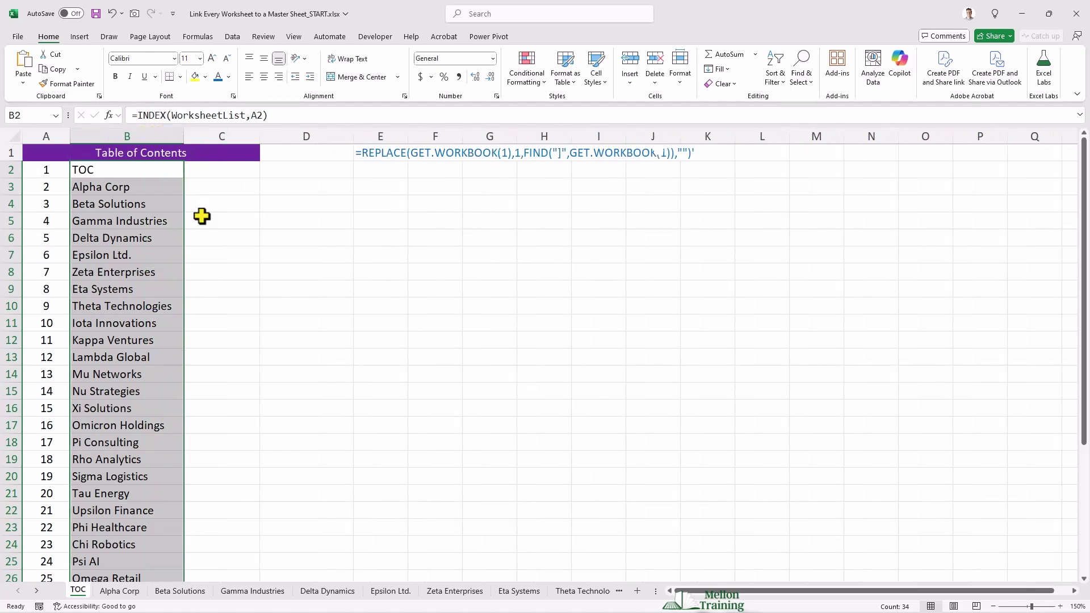
scroll(219, 287, "down", 7)
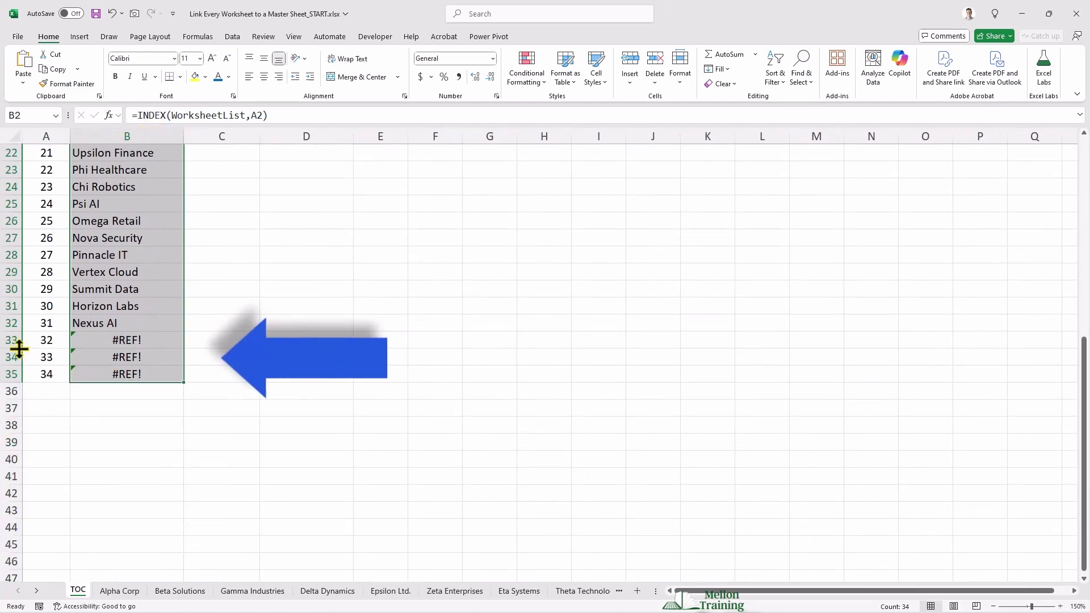
left_click_drag(12, 341, 12, 382)
- Delete rows 33–35 holding the #REF! errors
right_click(12, 362)
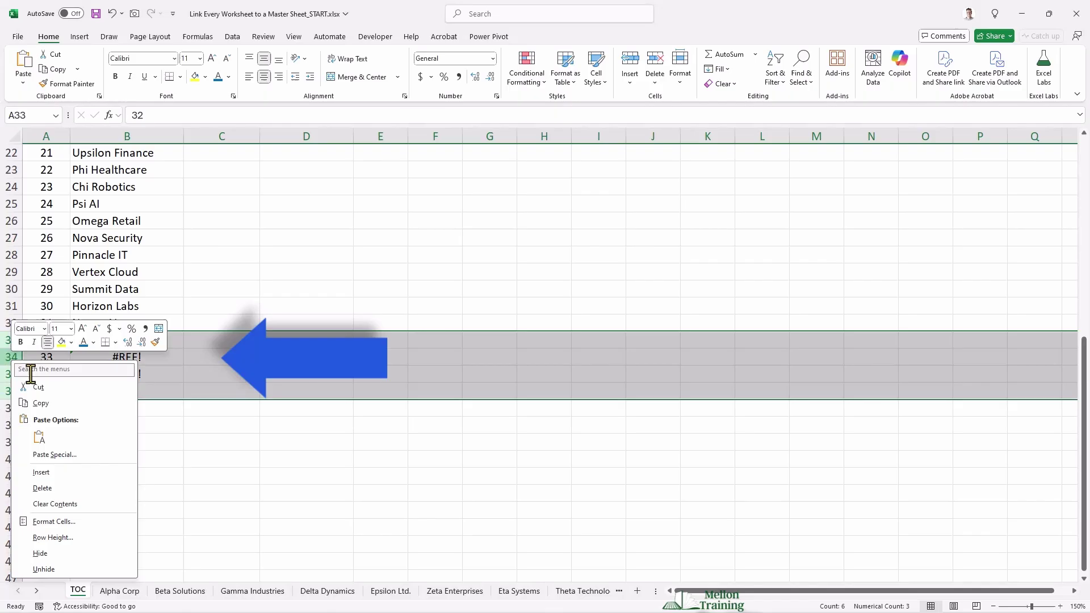
left_click(43, 488)
scroll(197, 381, "up", 7)
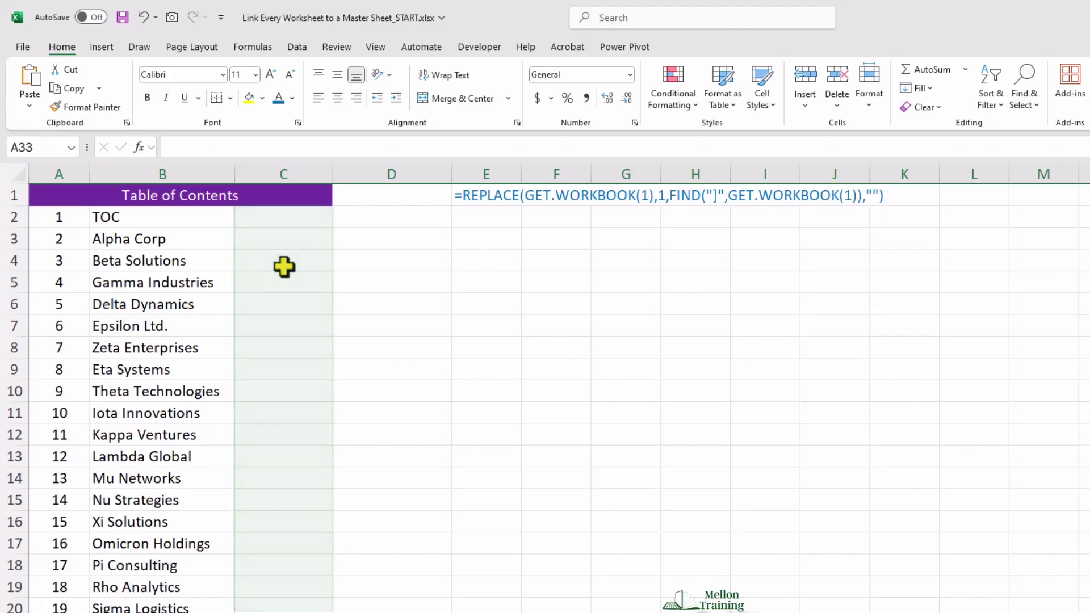
left_click(275, 216)
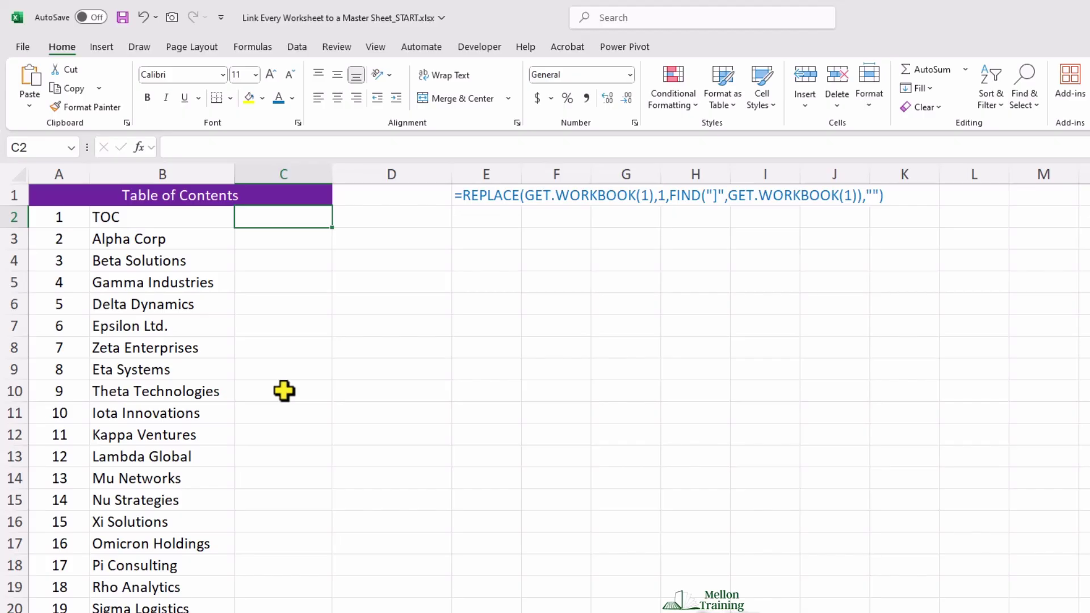
- Enter =HYPERLINK(CONCAT("#'",B2,"'!A1"),"Go to Sheet") in C2
type("=HYPE")
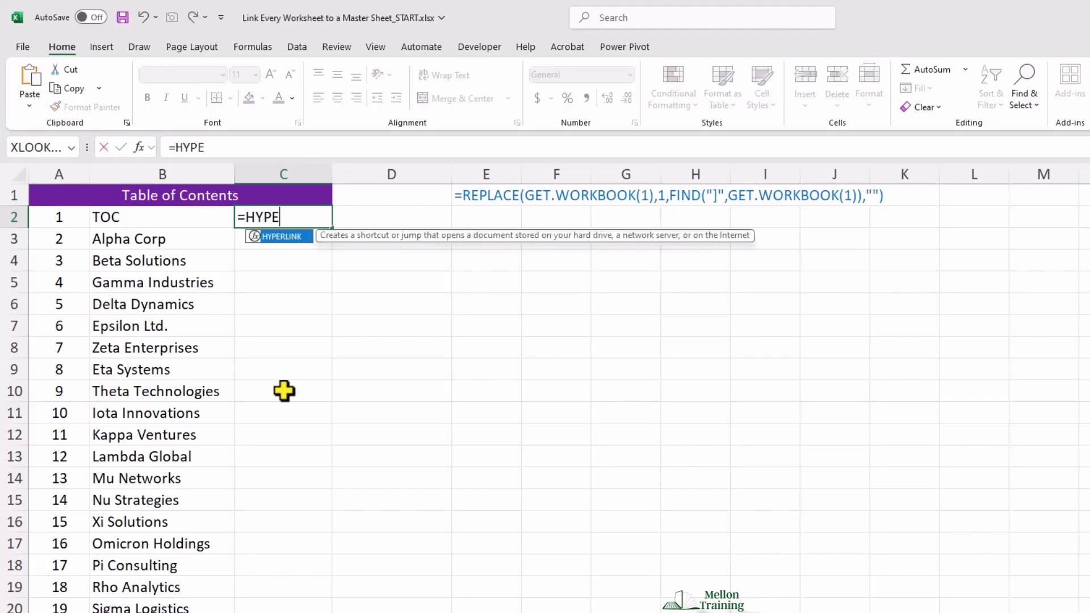
type("R")
key("Tab")
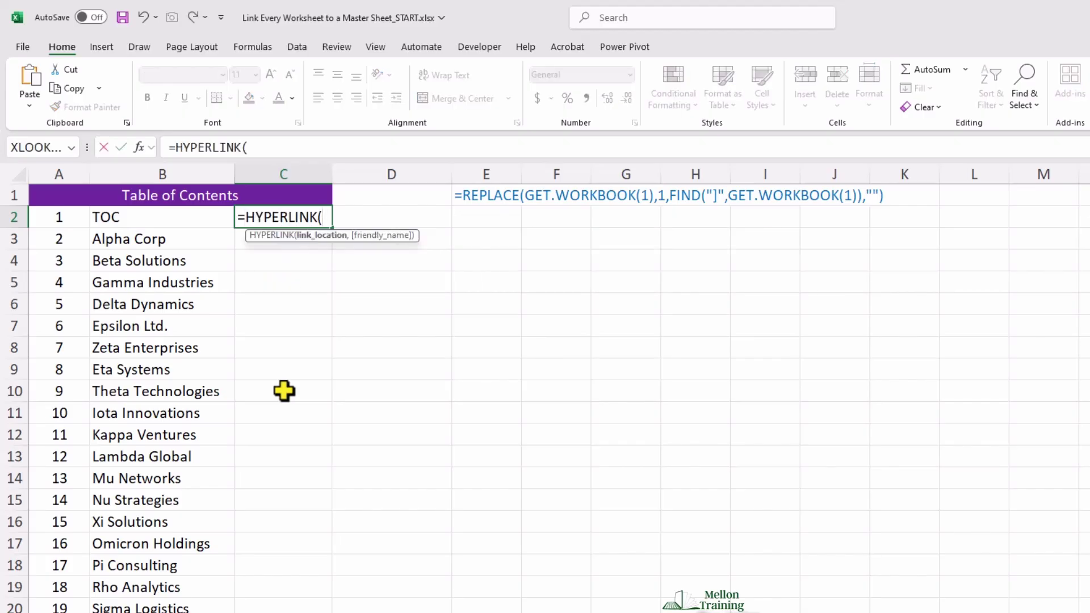
type("CONCA")
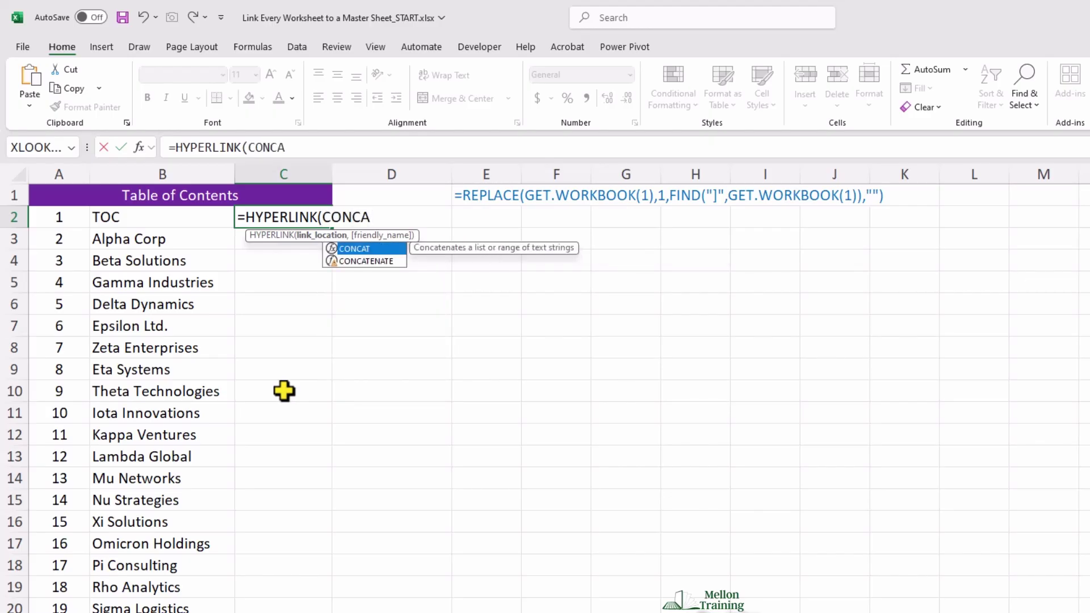
key("Tab")
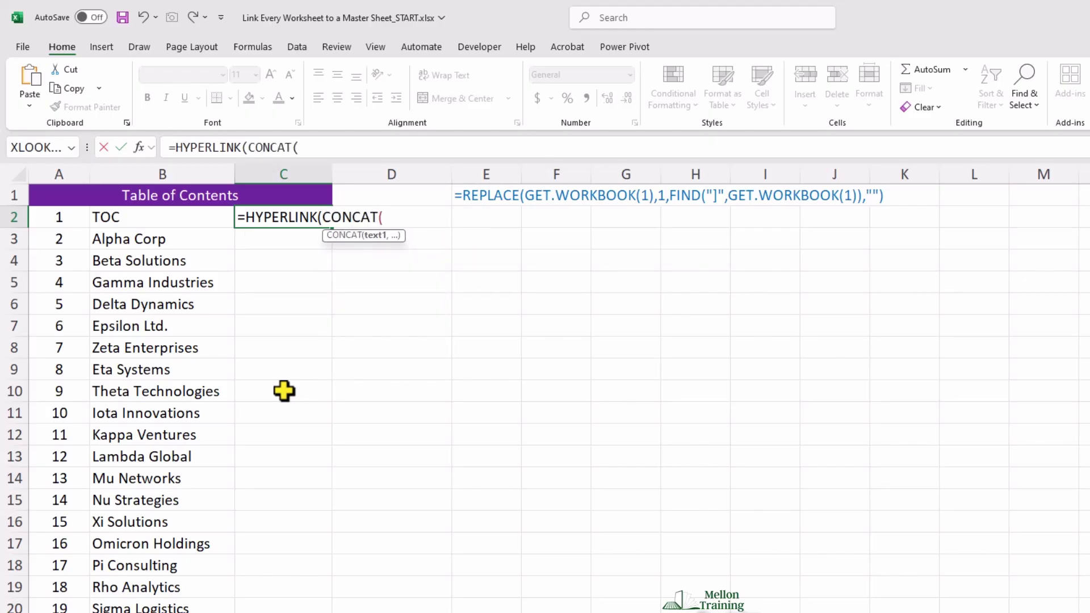
type("\"#'\",B2,")
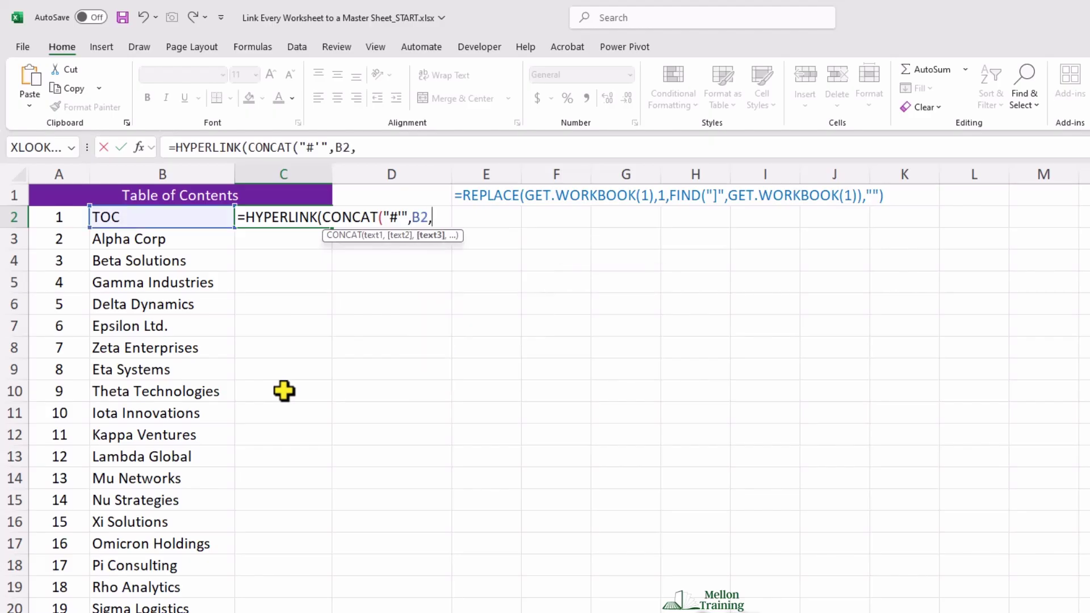
type("\"")
type("'")
type("!A1")
type(")")
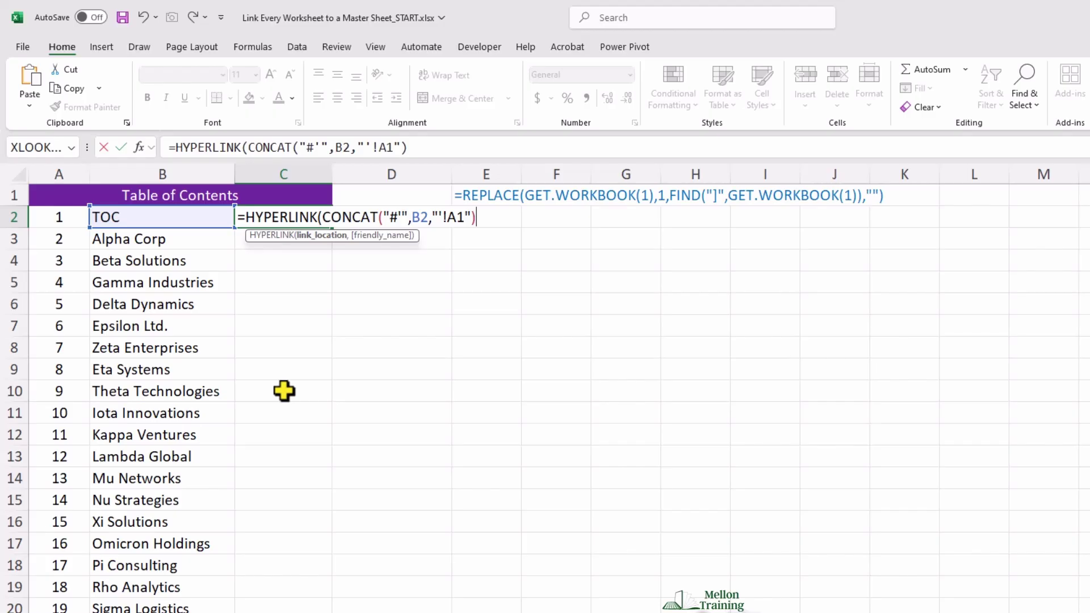
type(",\"Go")
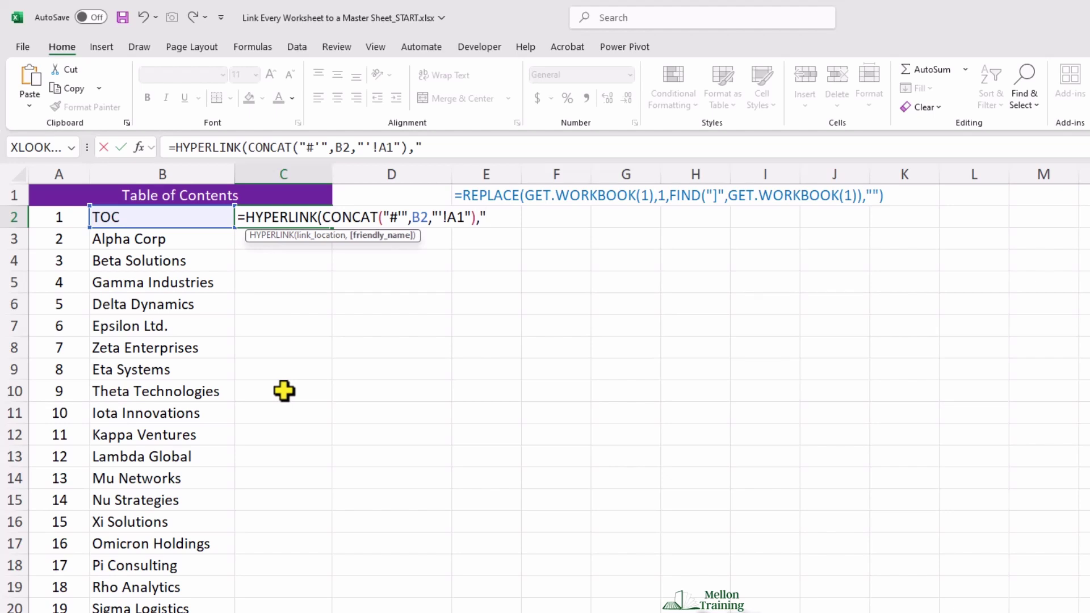
type(" to Sheet")
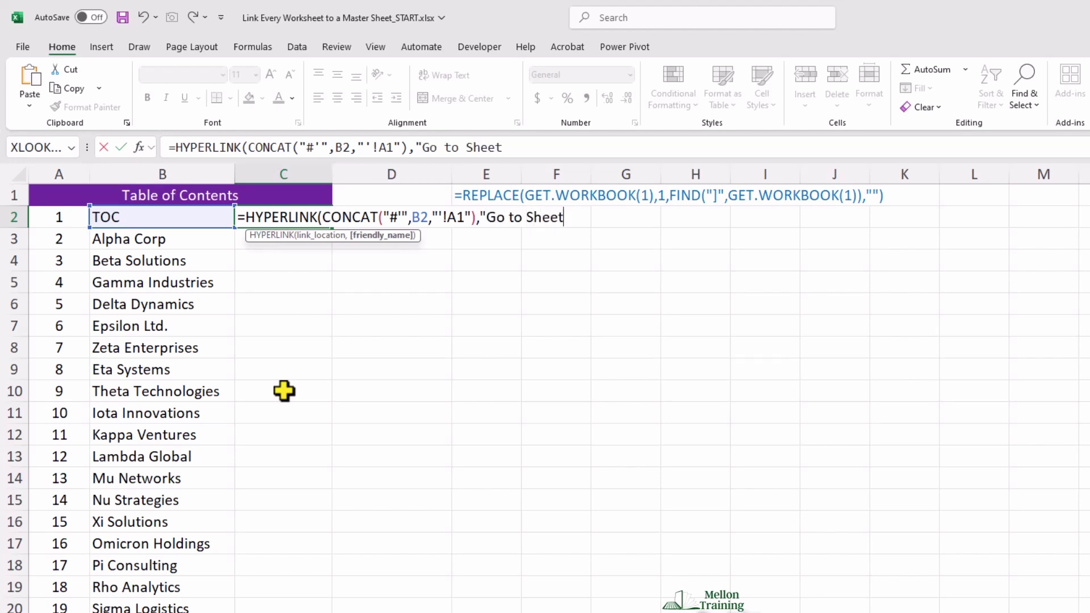
type("\")")
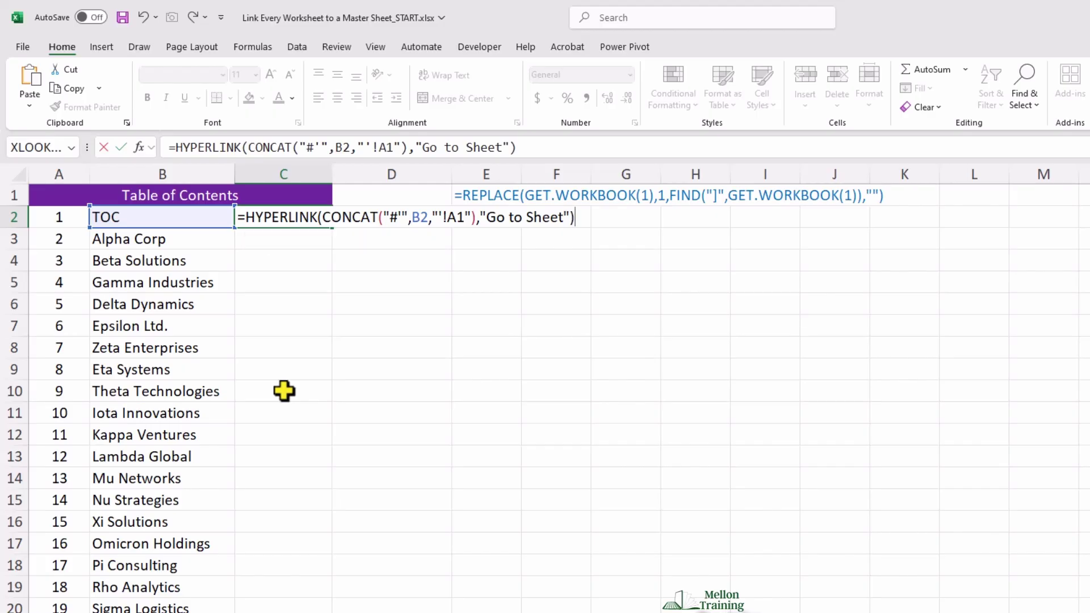
key("Return")
- Fill the C2 Go to Sheet formula down column C to the last sheet row
key("Up")
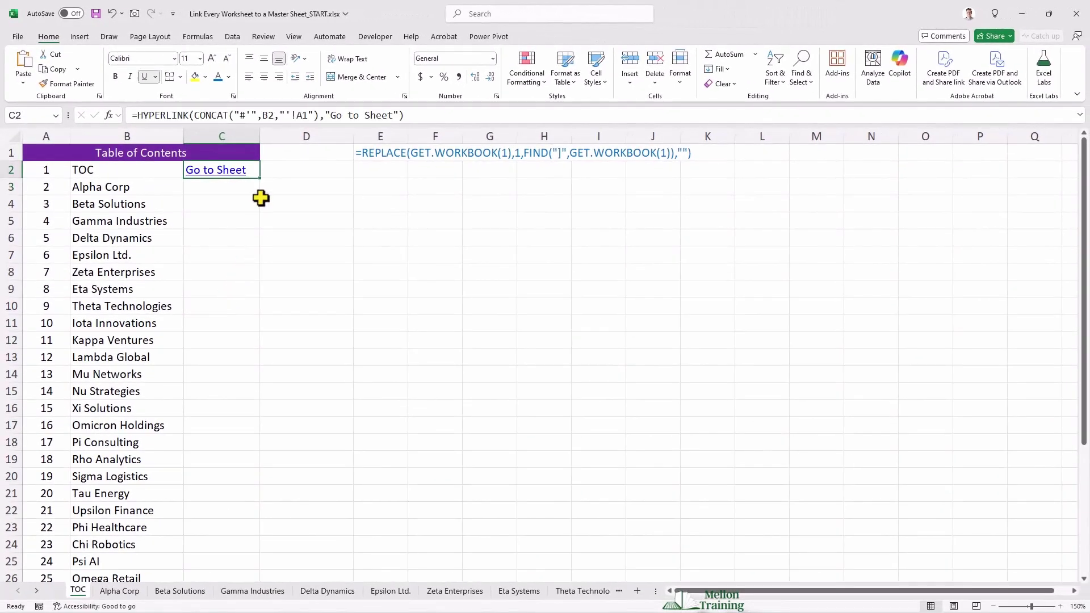
left_click_drag(259, 178, 254, 544)
scroll(305, 379, "up", 3)
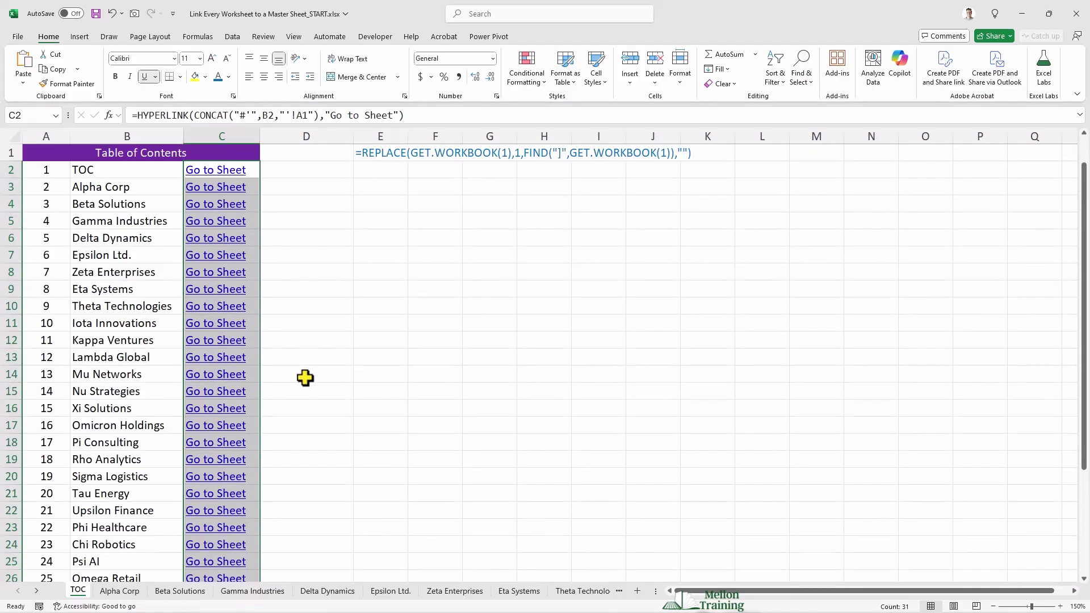
left_click(304, 224)
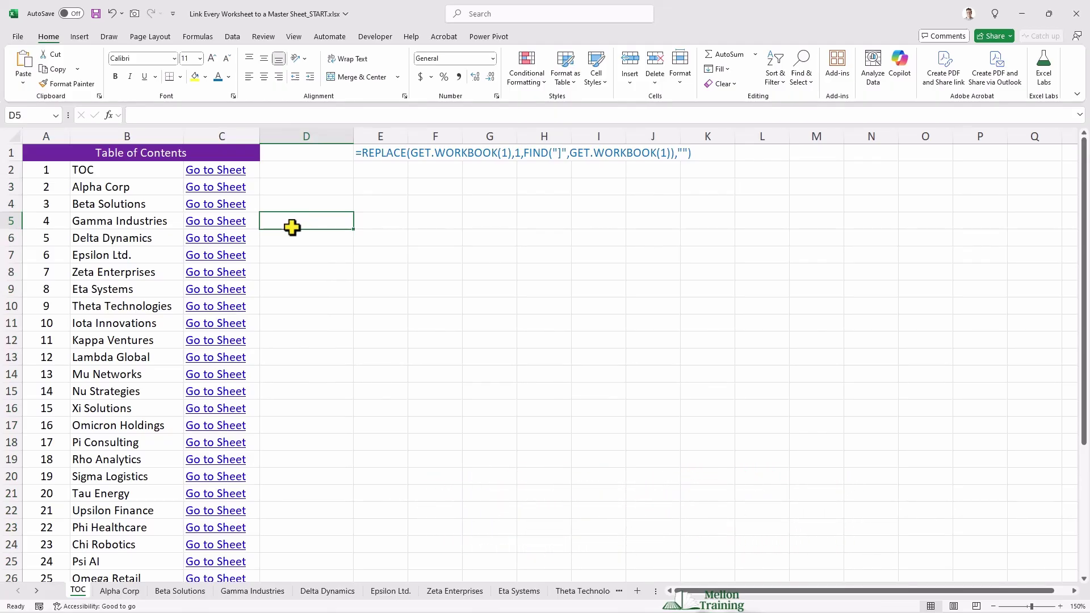
left_click(210, 243)
left_click(211, 243)
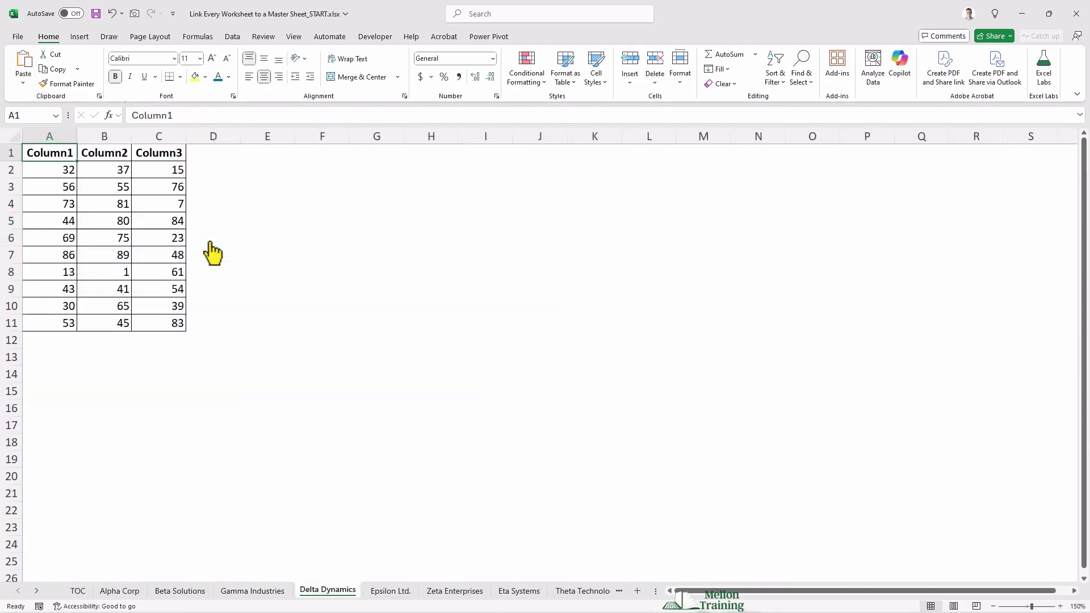
left_click(79, 592)
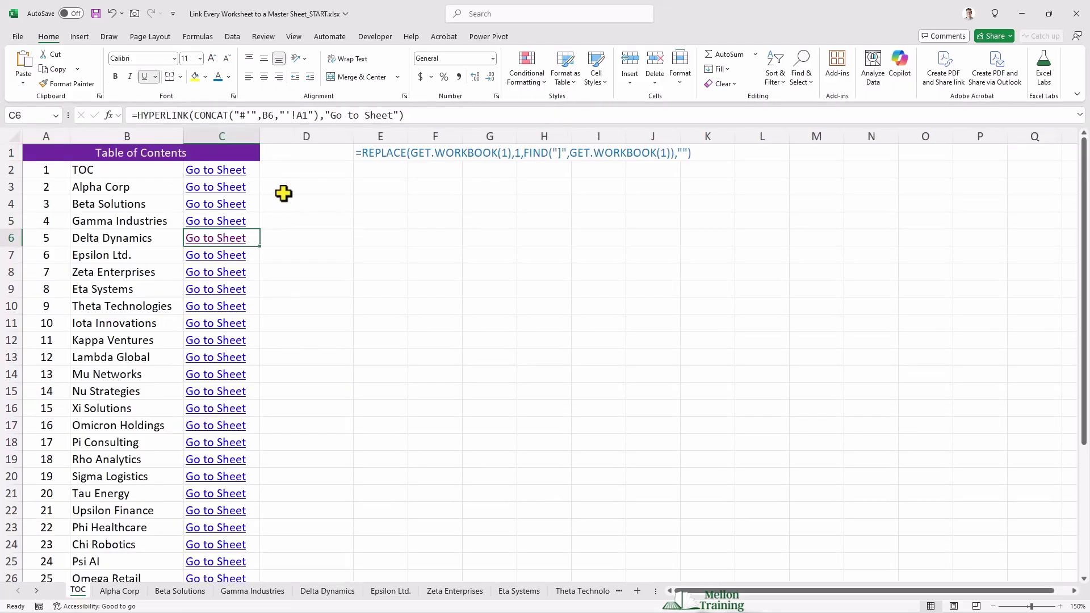
left_click(225, 292)
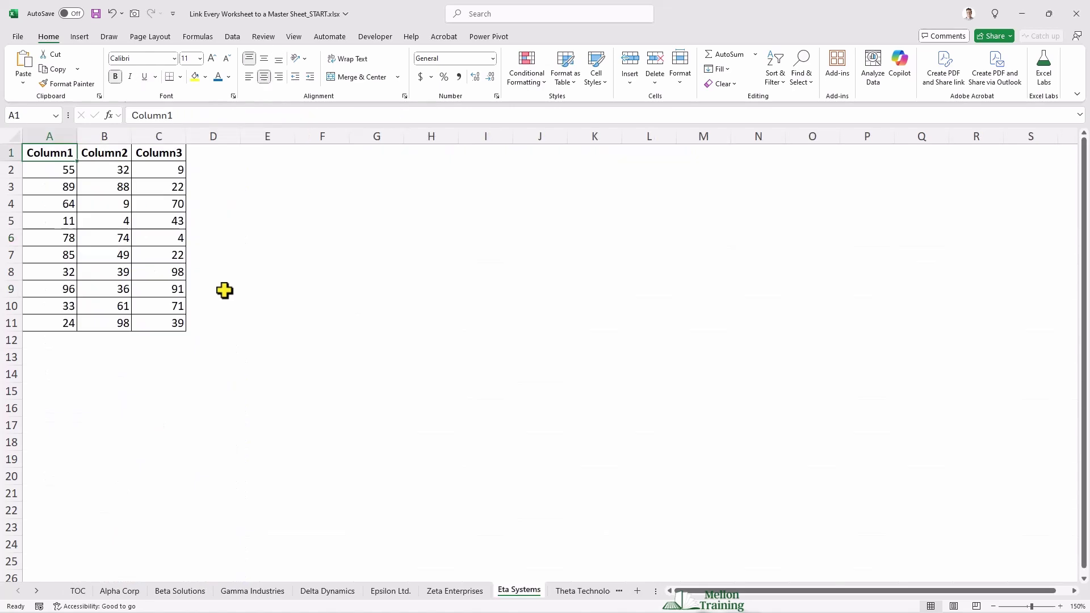
left_click(78, 591)
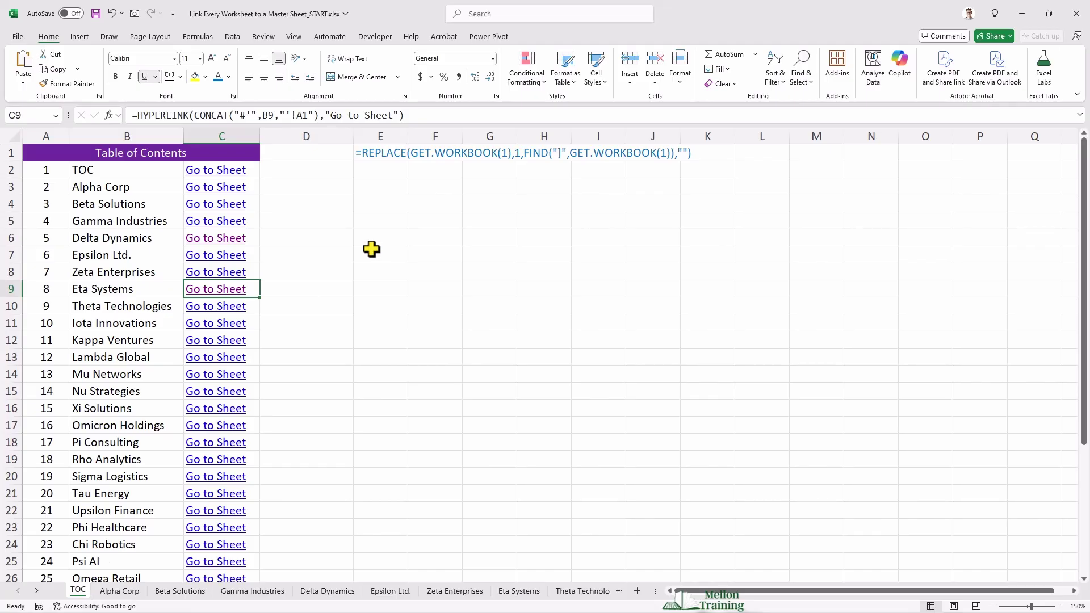
left_click(231, 193)
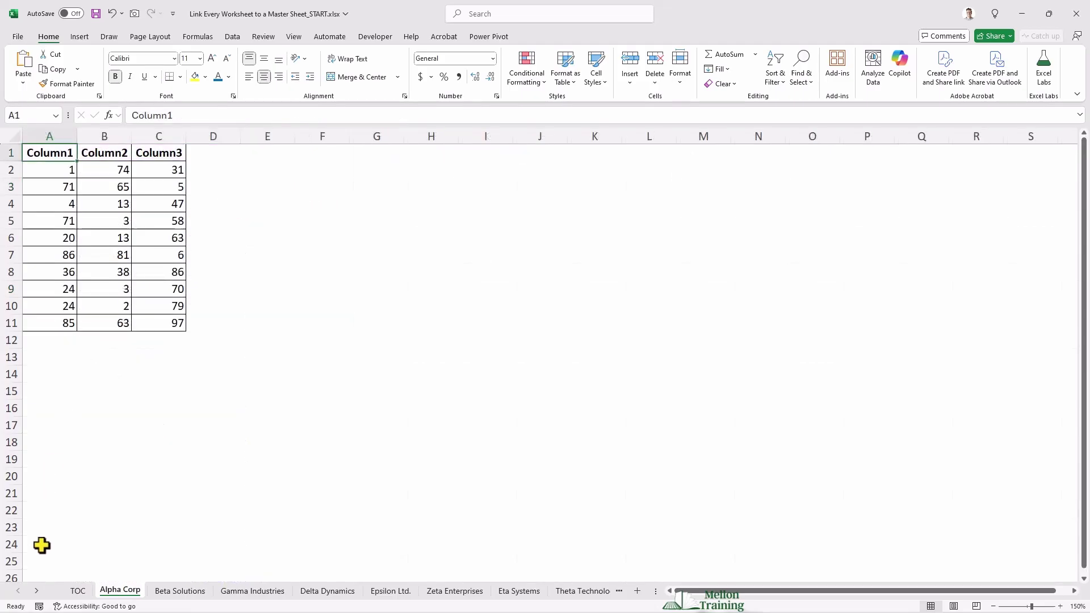
left_click(78, 592)
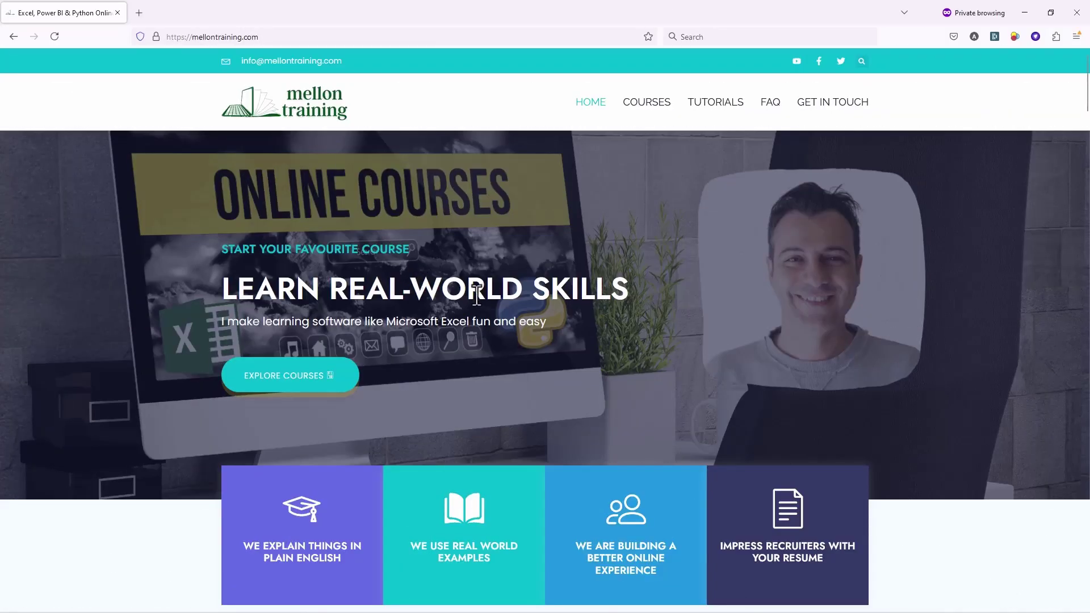
- Go from the Mellon Training homepage through COURSES and View more course to the All Products catalogue
scroll(478, 294, "down", 5)
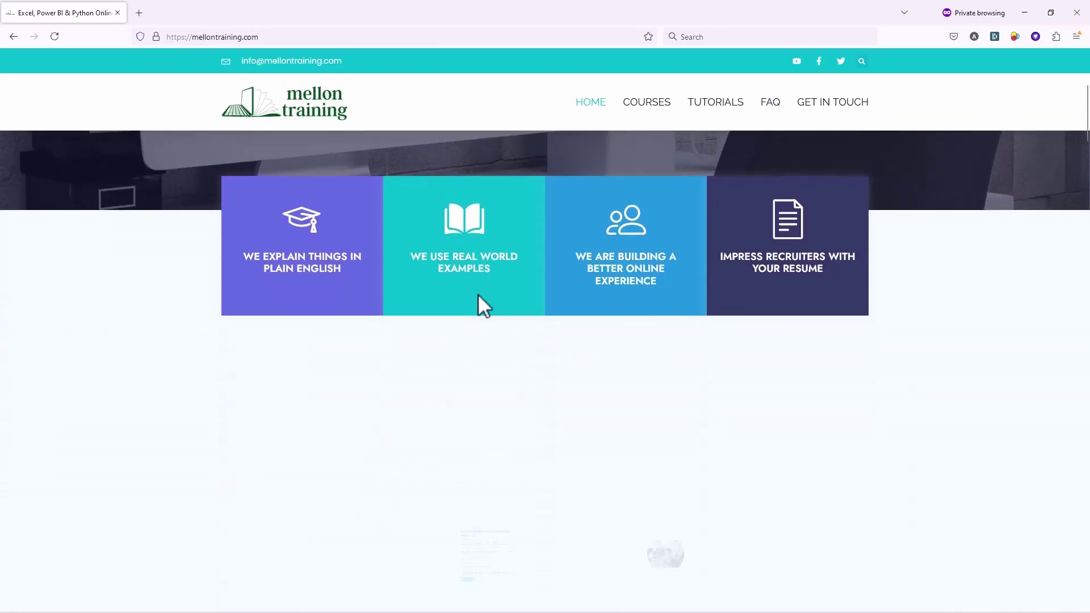
scroll(478, 294, "down", 15)
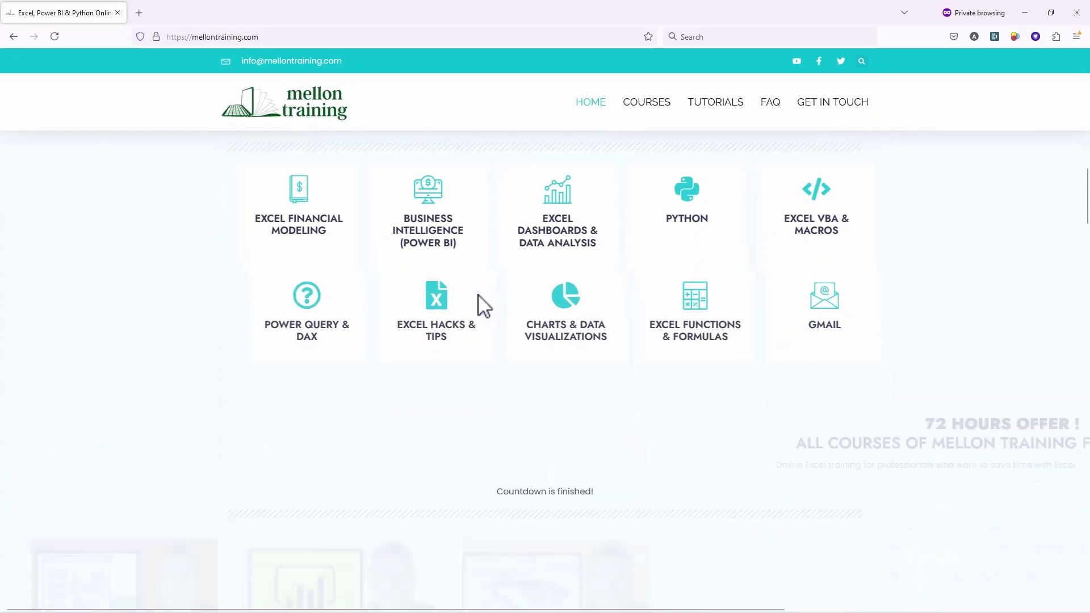
scroll(478, 294, "down", 3)
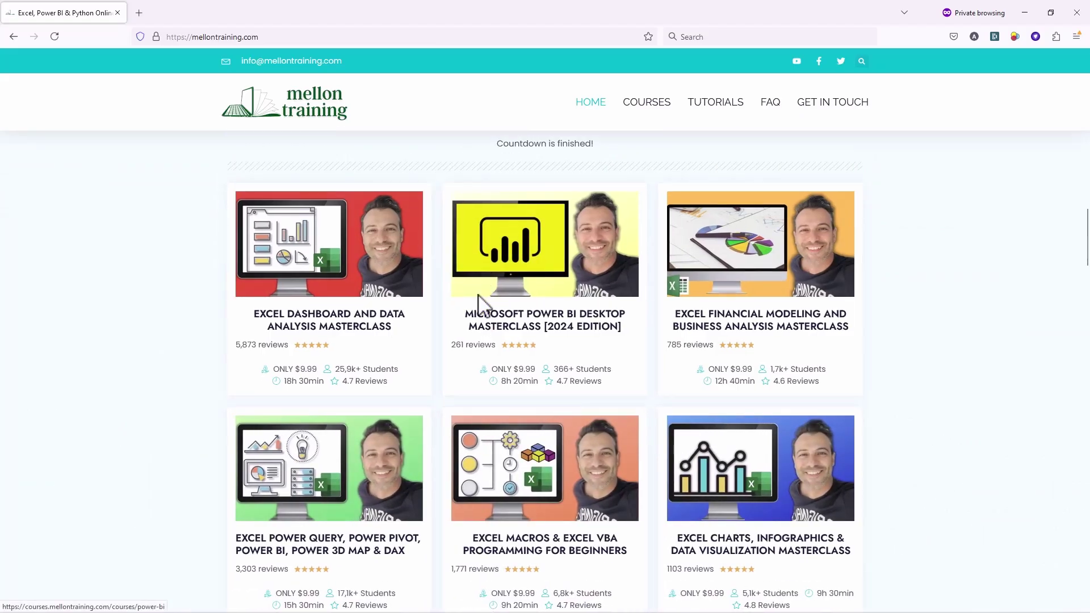
scroll(480, 305, "down", 5)
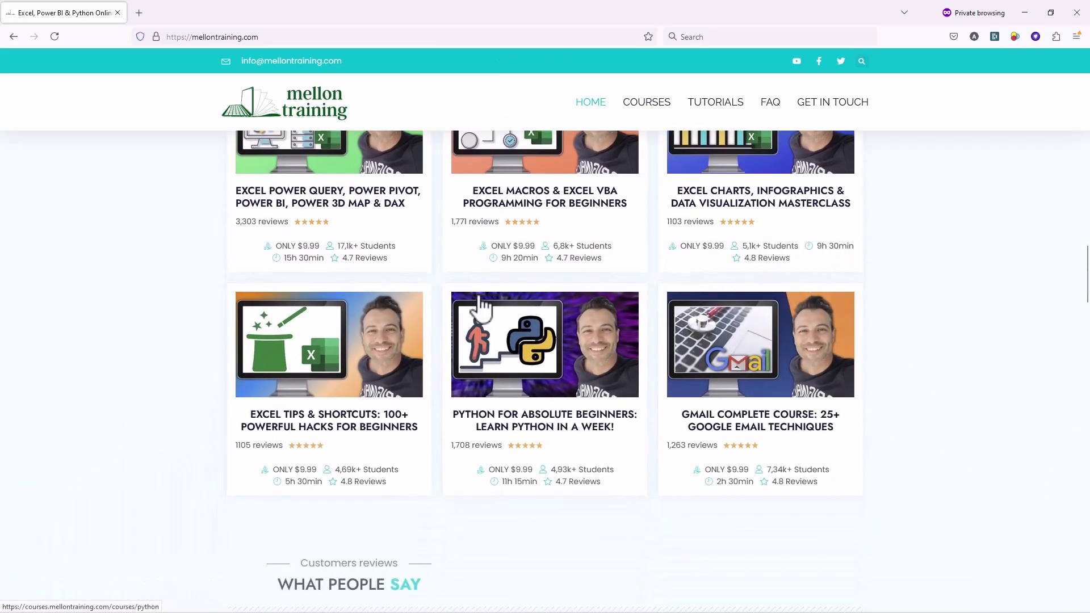
left_click(659, 108)
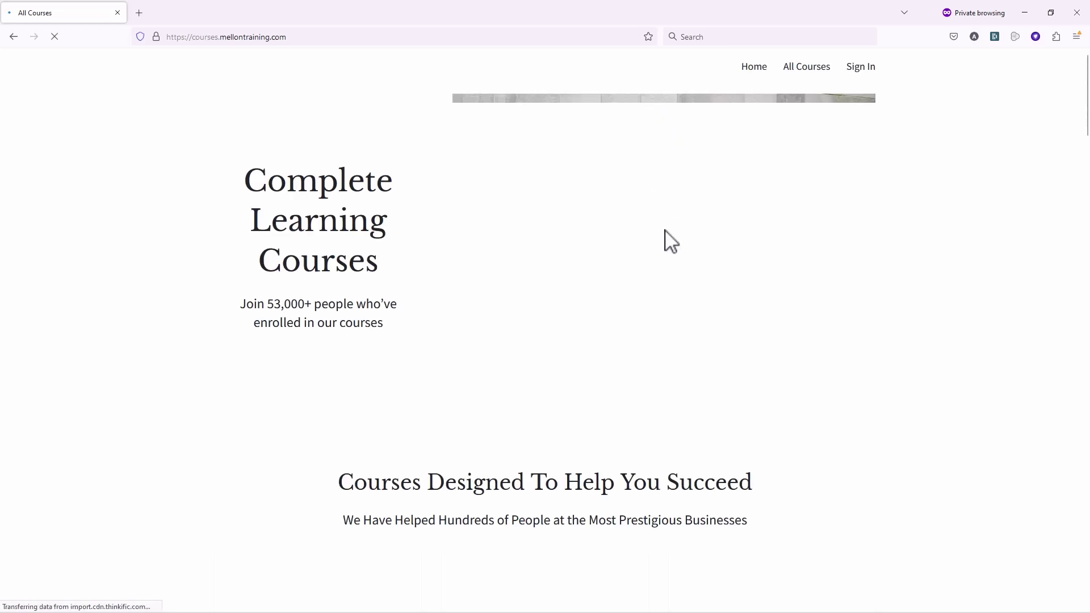
scroll(667, 299, "down", 8)
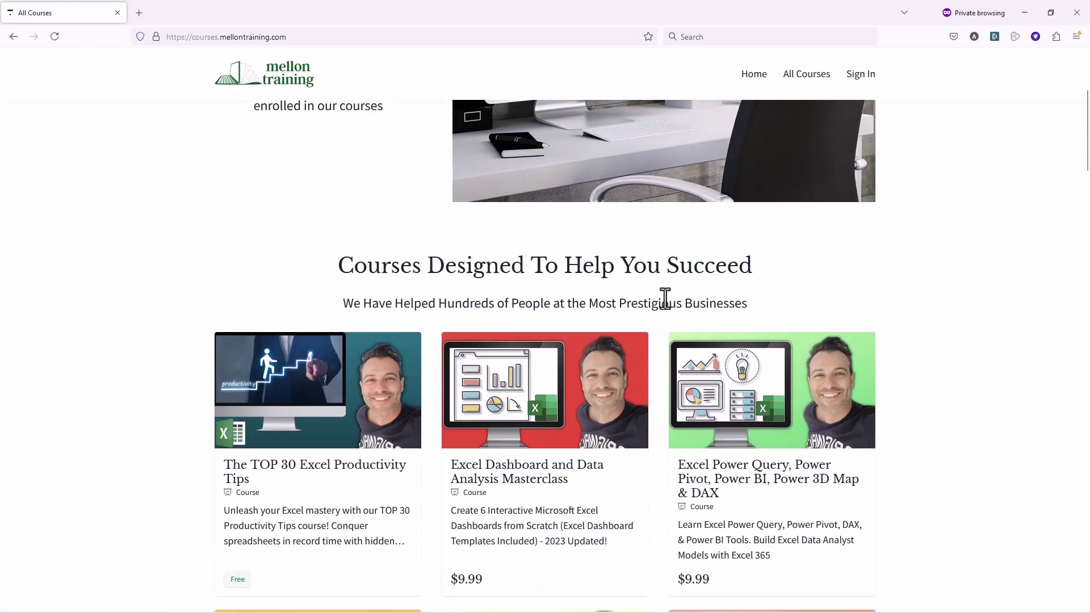
scroll(667, 307, "down", 4)
scroll(665, 306, "down", 4)
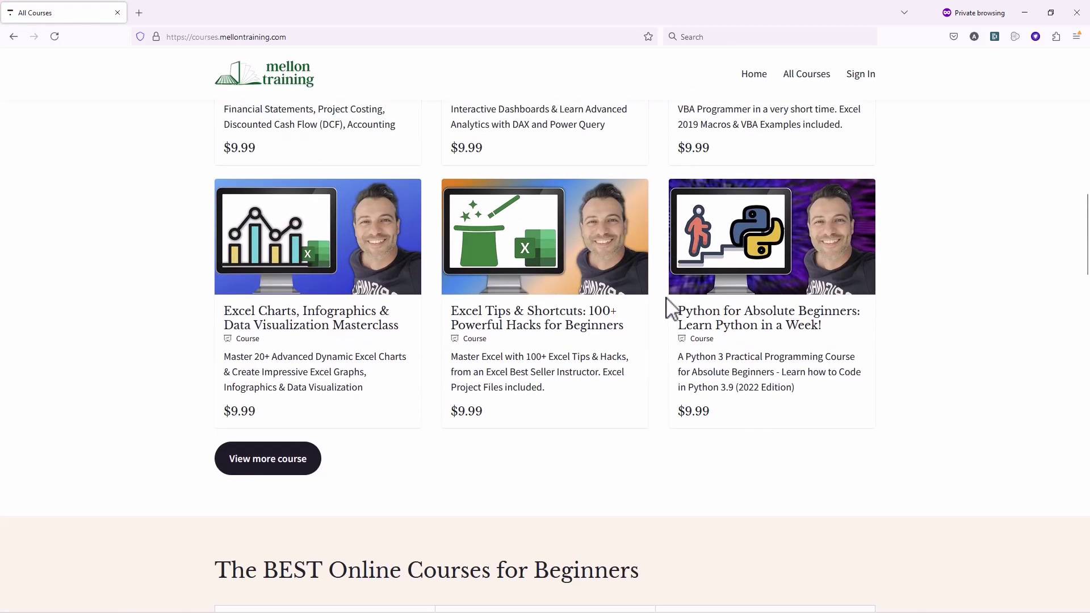
left_click(278, 472)
scroll(630, 321, "down", 2)
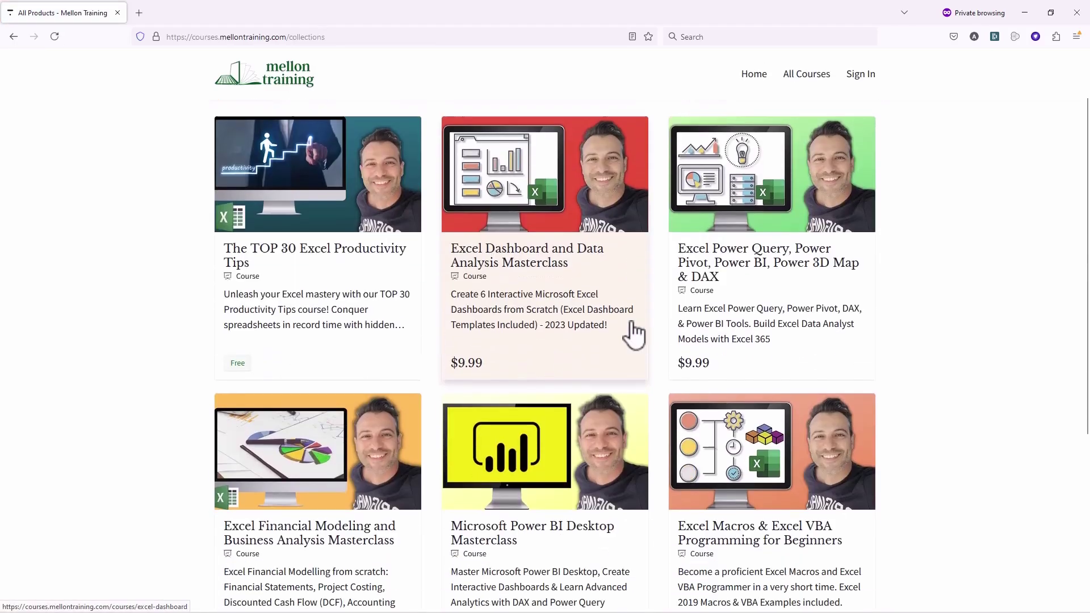